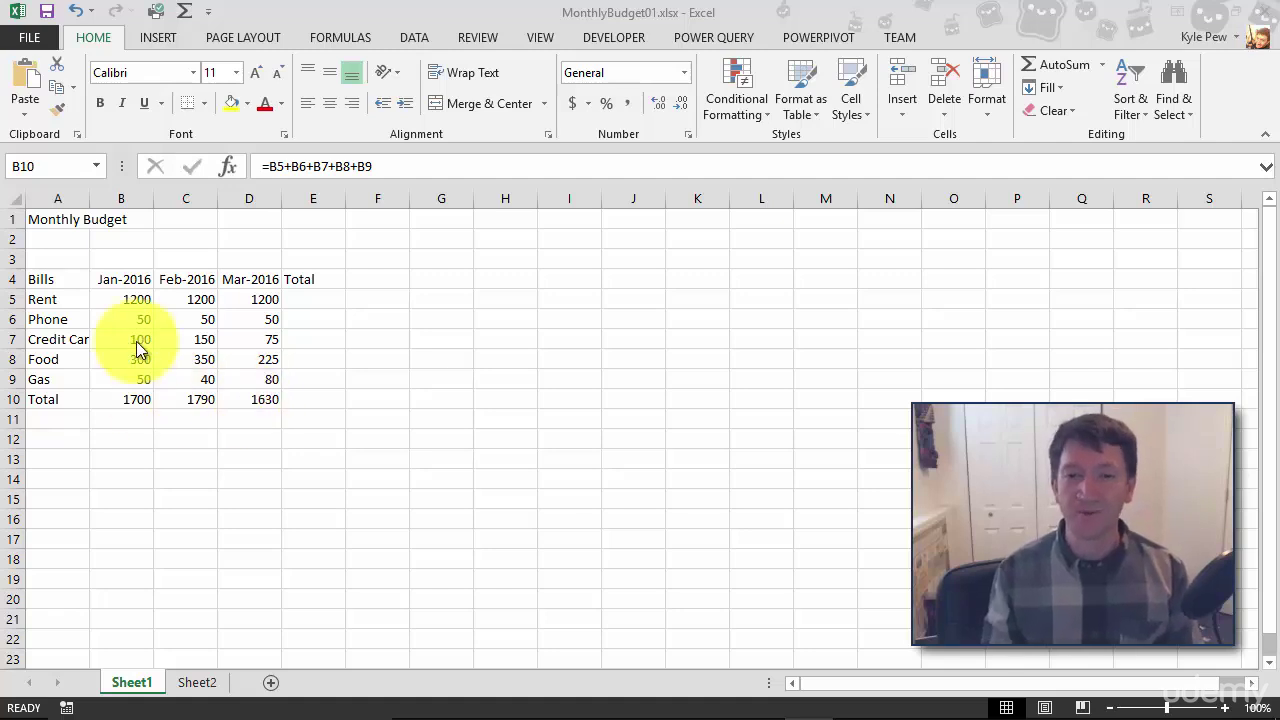
Step: Enter the formula =b5+c5+d5 in E5 to total the Rent row across the three months
click(312, 305)
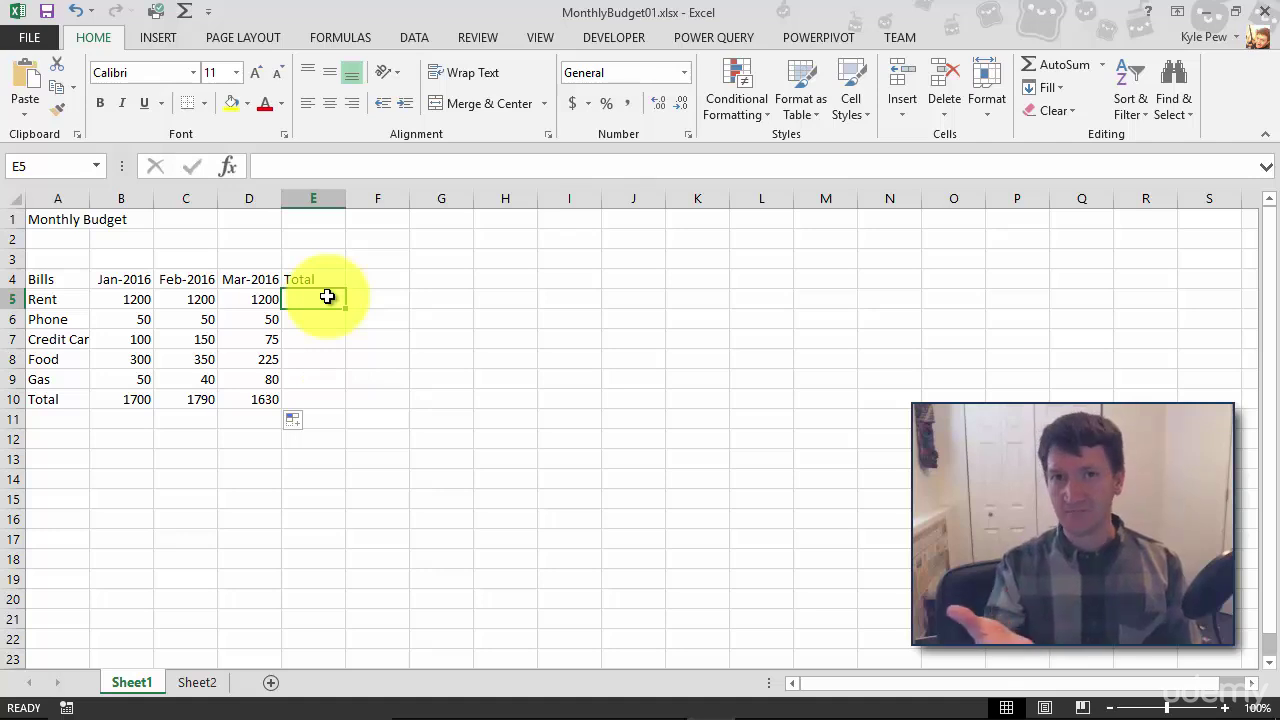
click(319, 321)
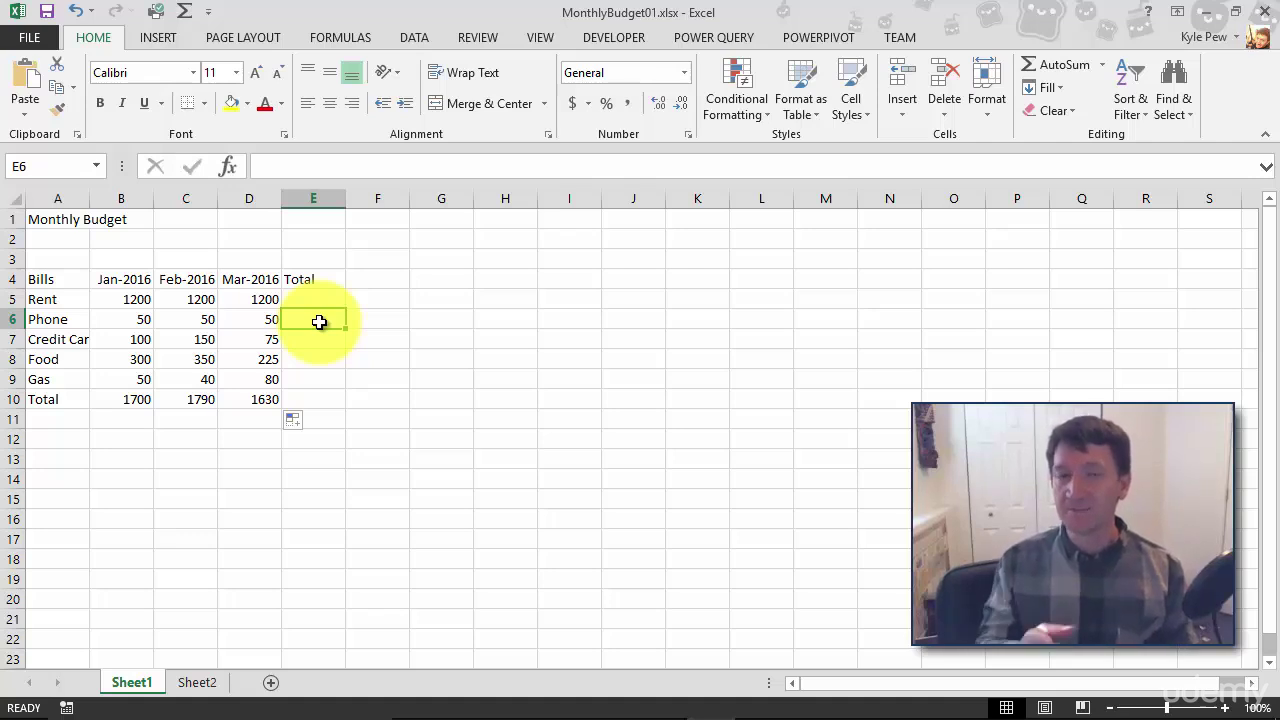
click(311, 298)
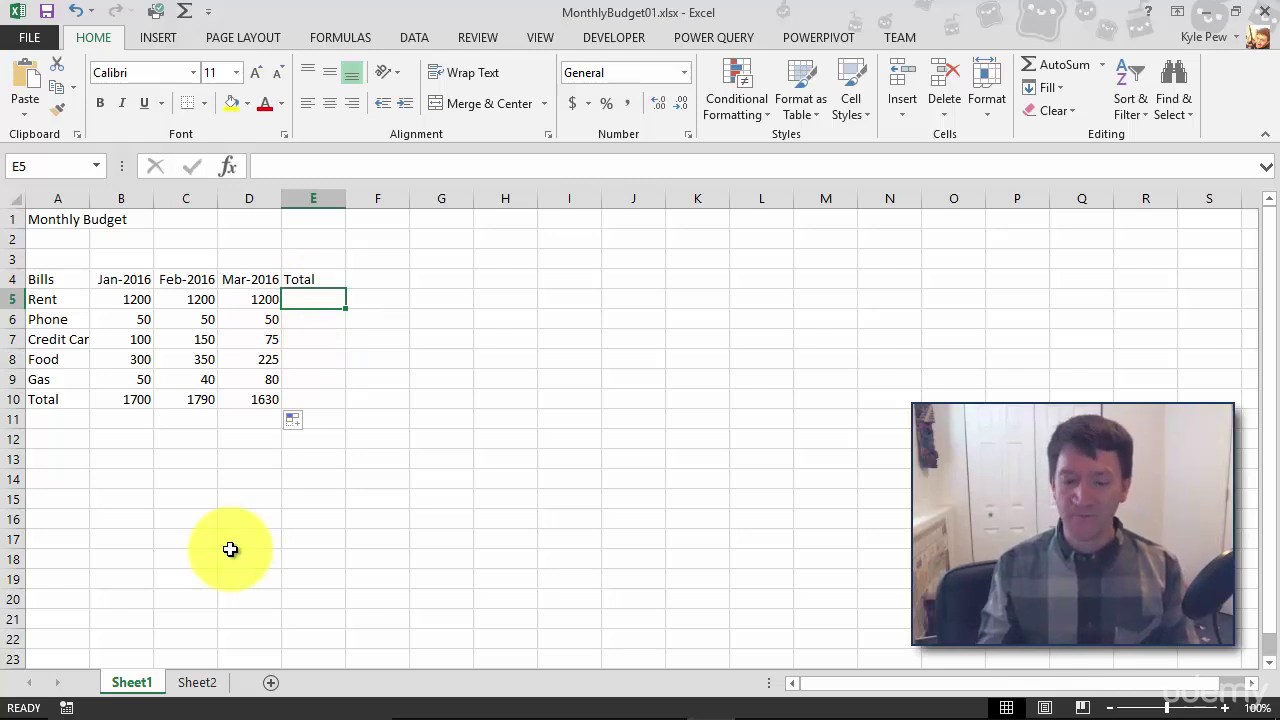
text(=)
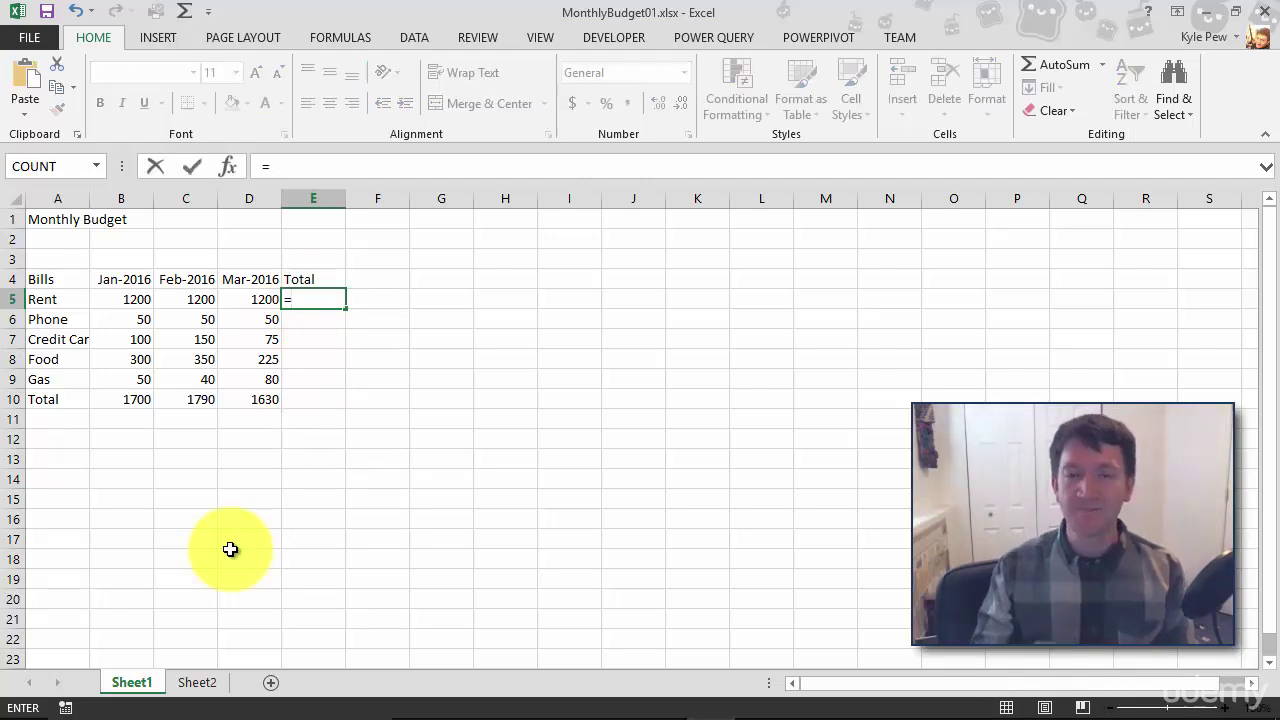
text(b5+)
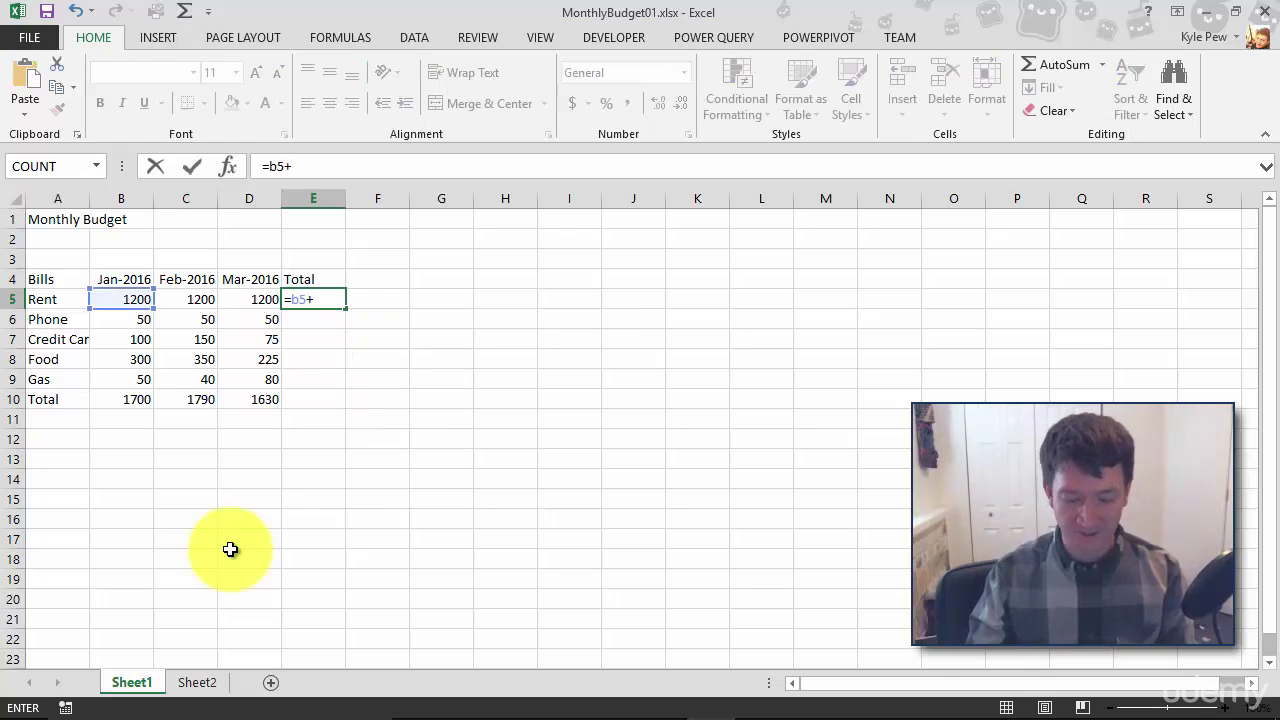
text(c5)
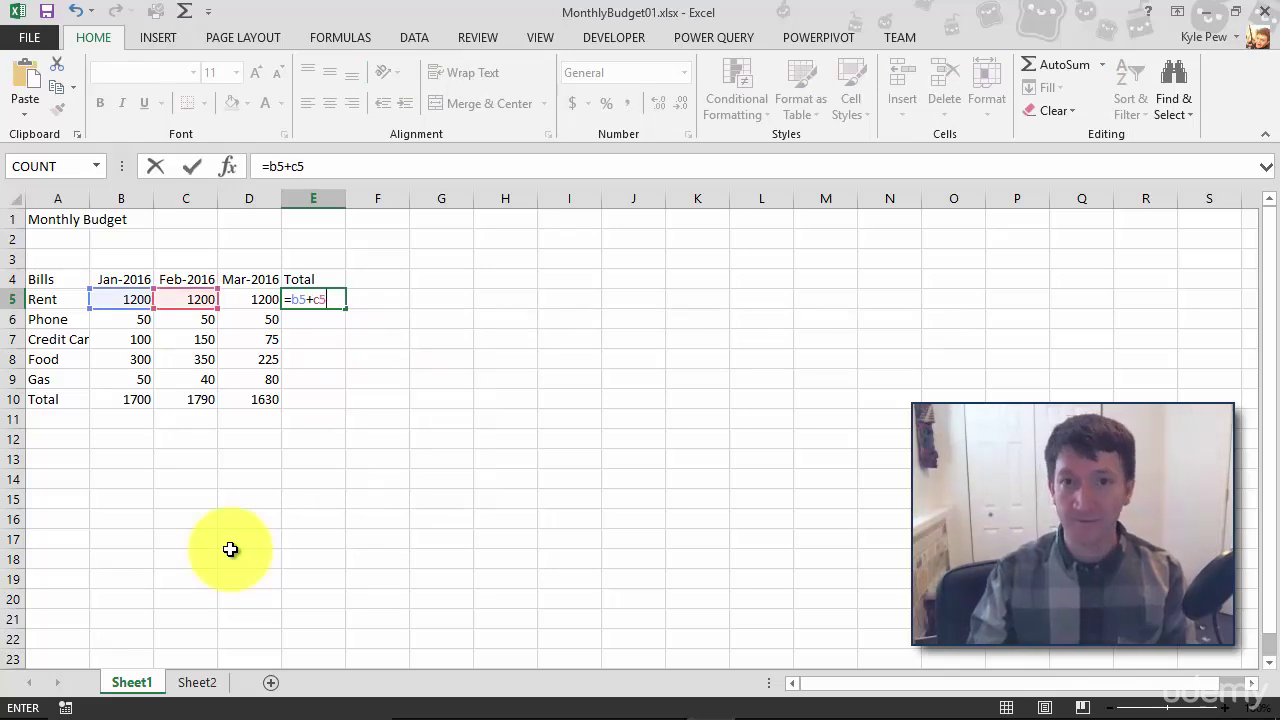
text(+d5)
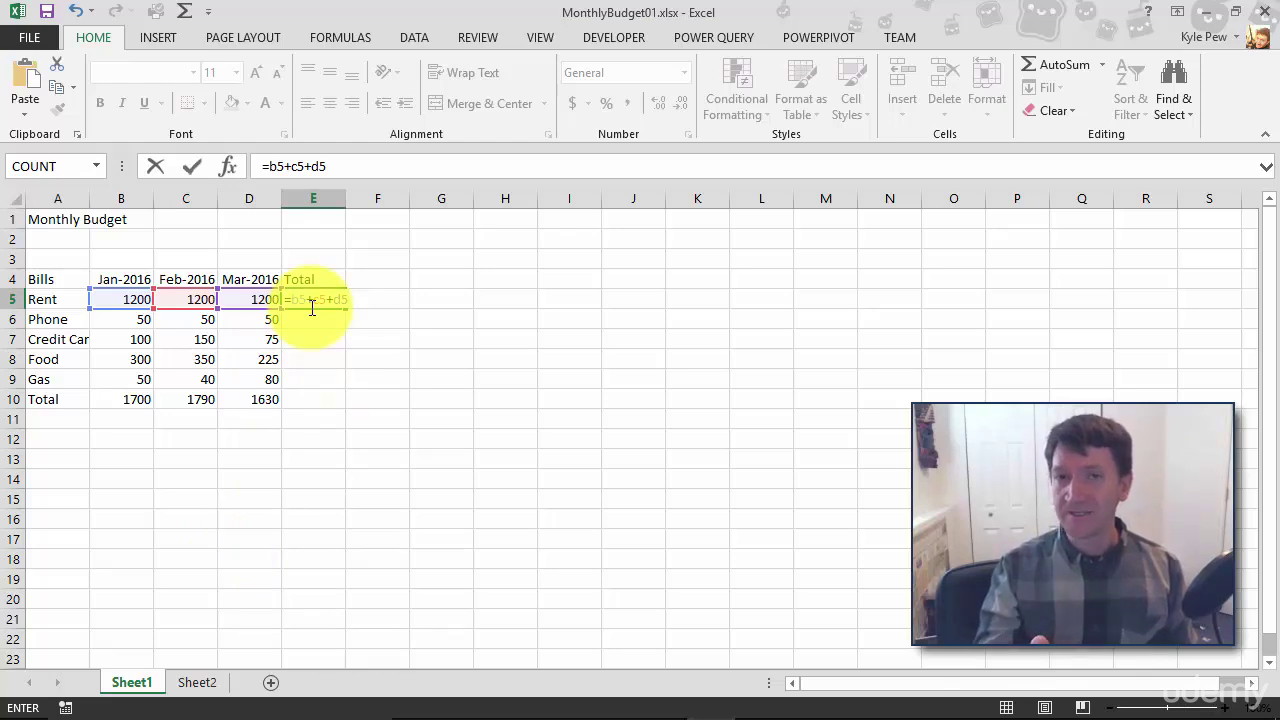
key(Return)
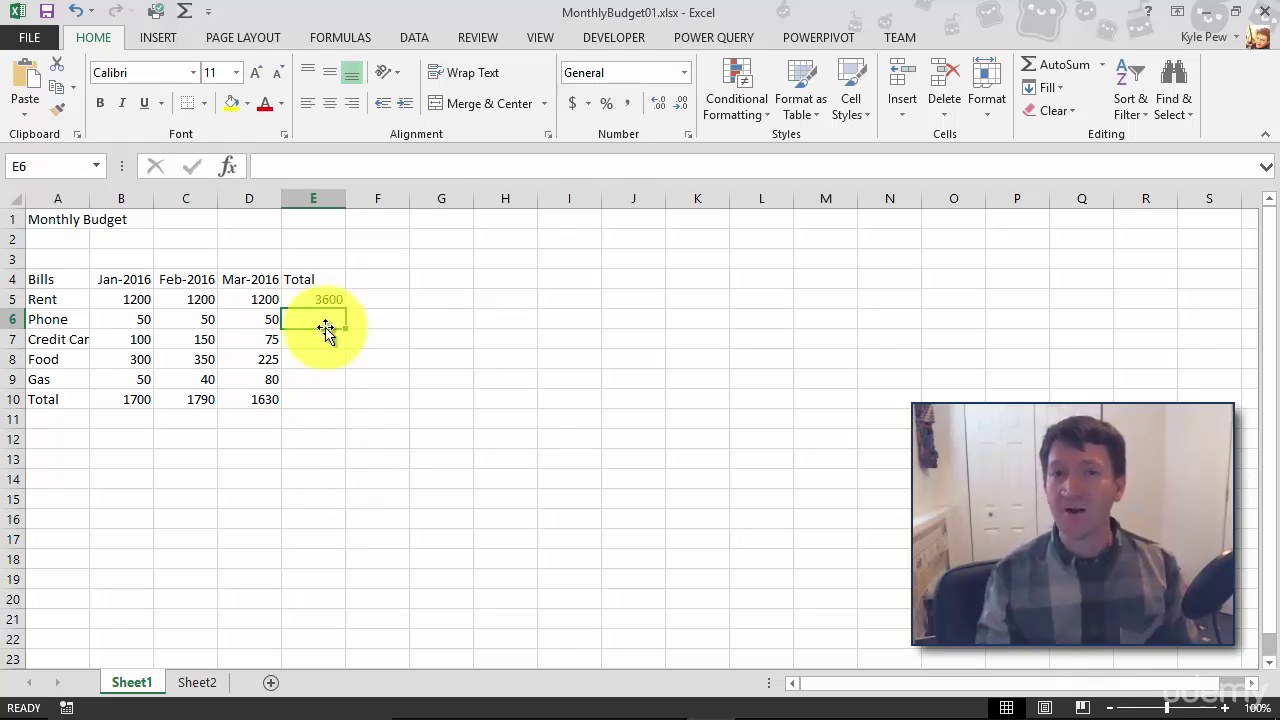
Step: Copy the Rent total formula from E5 to the Phone row in E6 and check its cell references
click(302, 304)
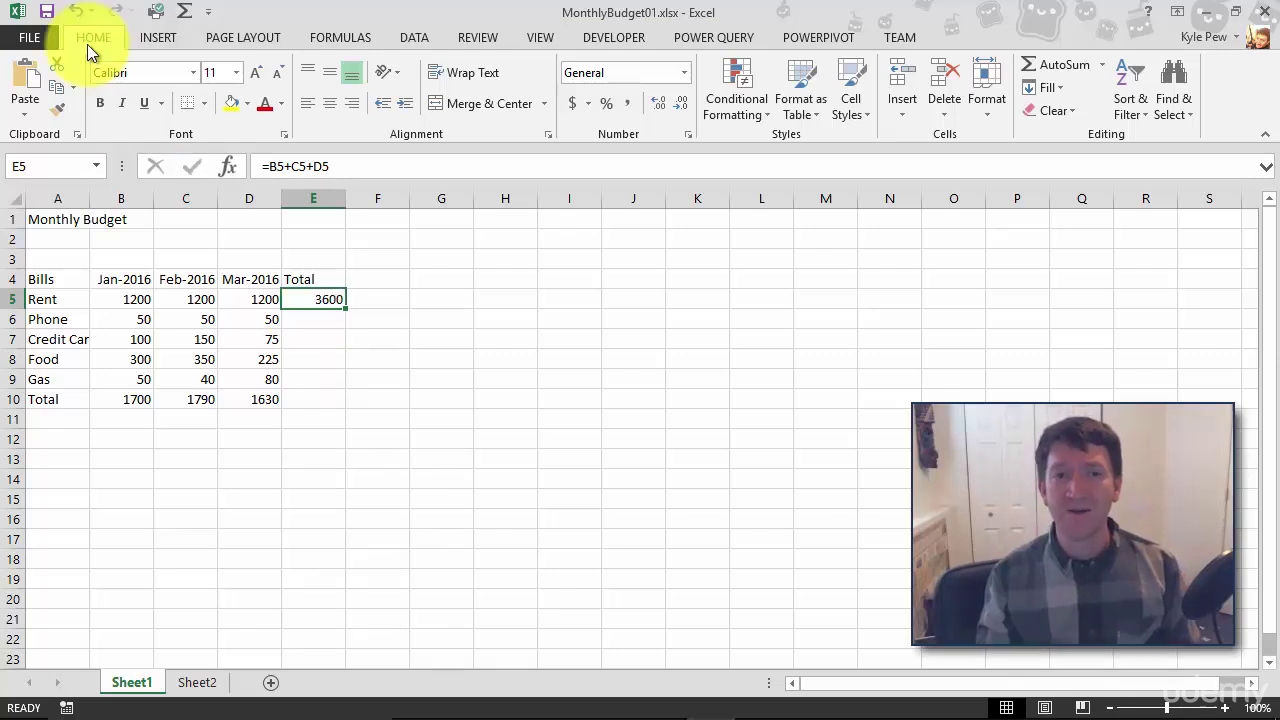
click(57, 88)
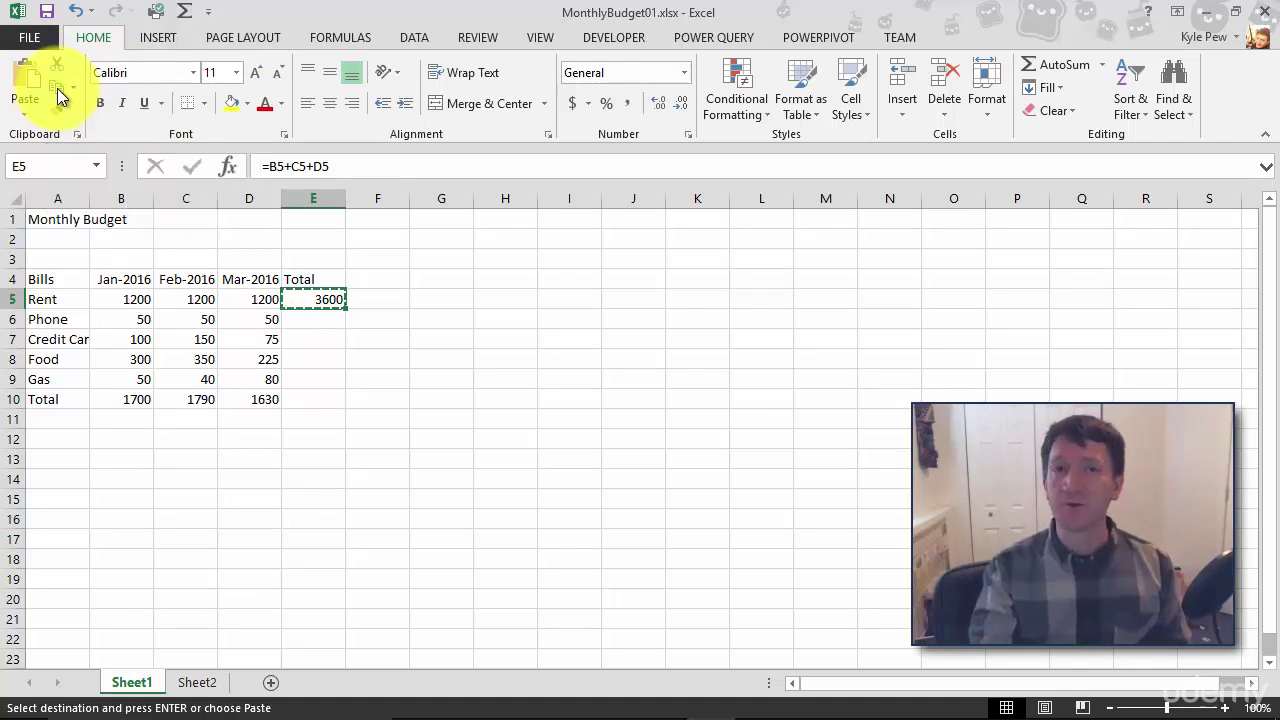
click(306, 316)
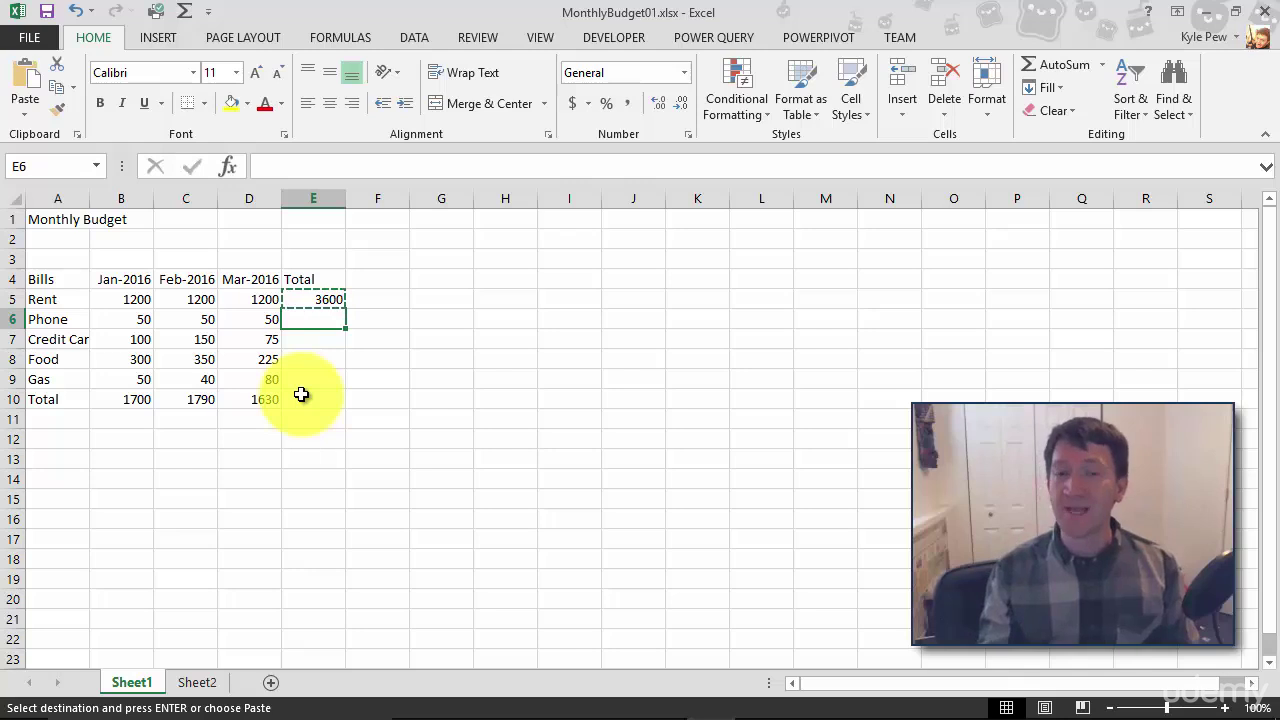
click(28, 85)
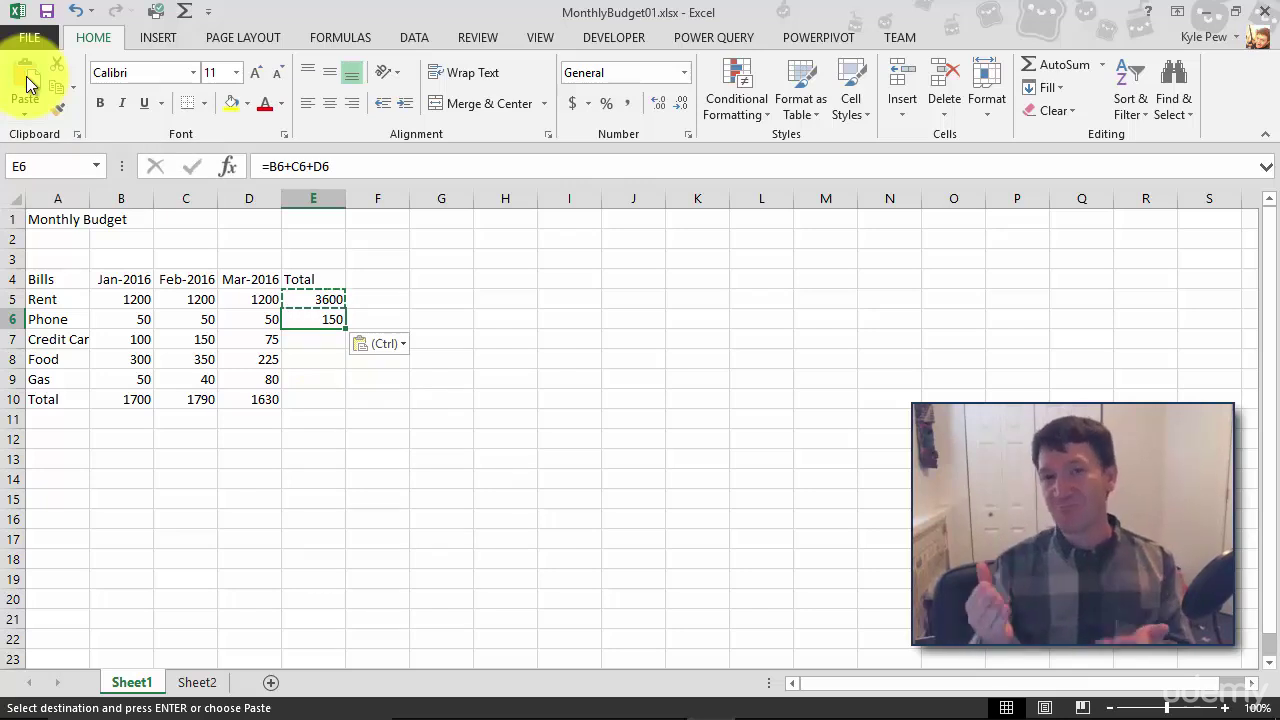
double_click(310, 321)
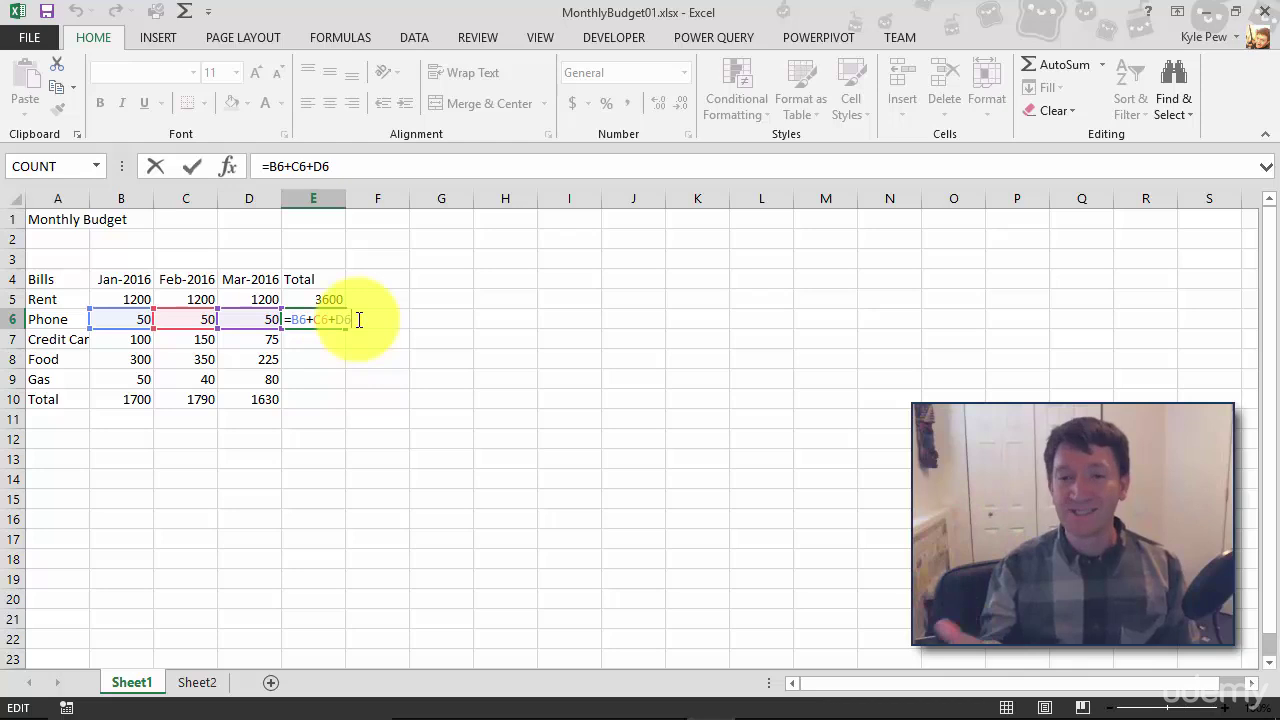
key(Return)
Step: Copy the Phone total formula from E6 into E7:E10 for the remaining rows
key(Up)
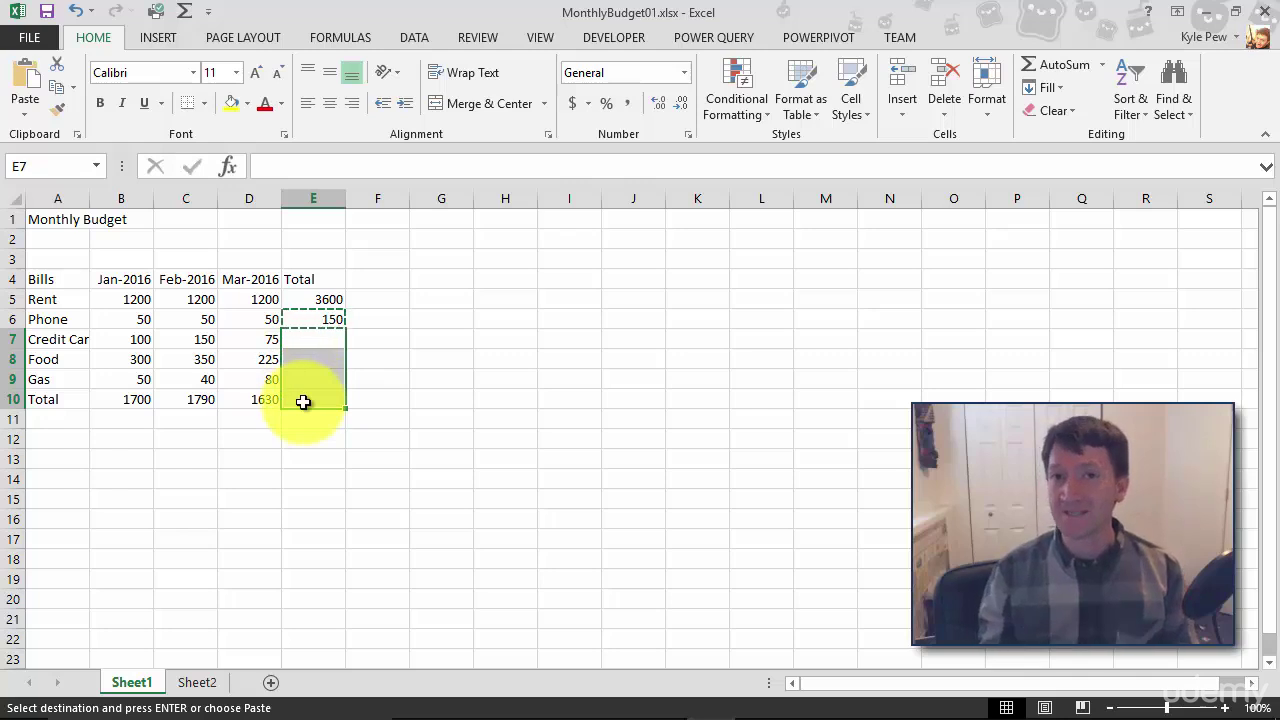
key(ctrl+v)
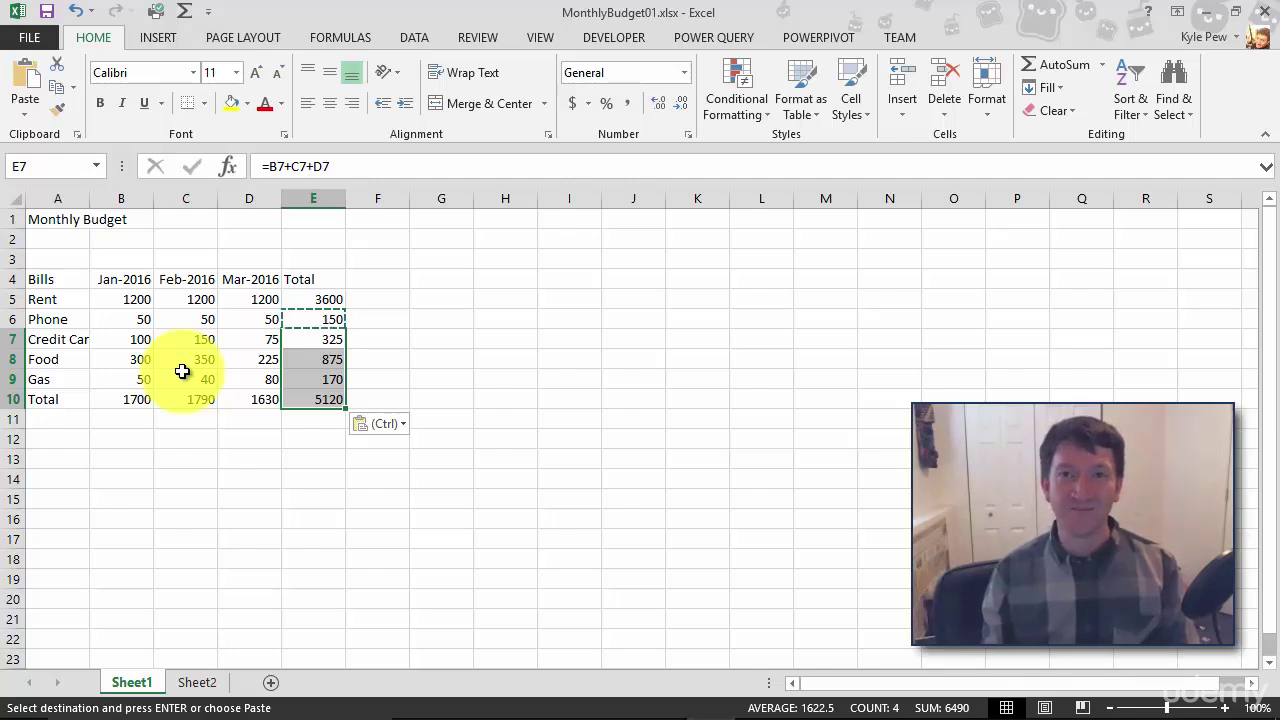
key(Escape)
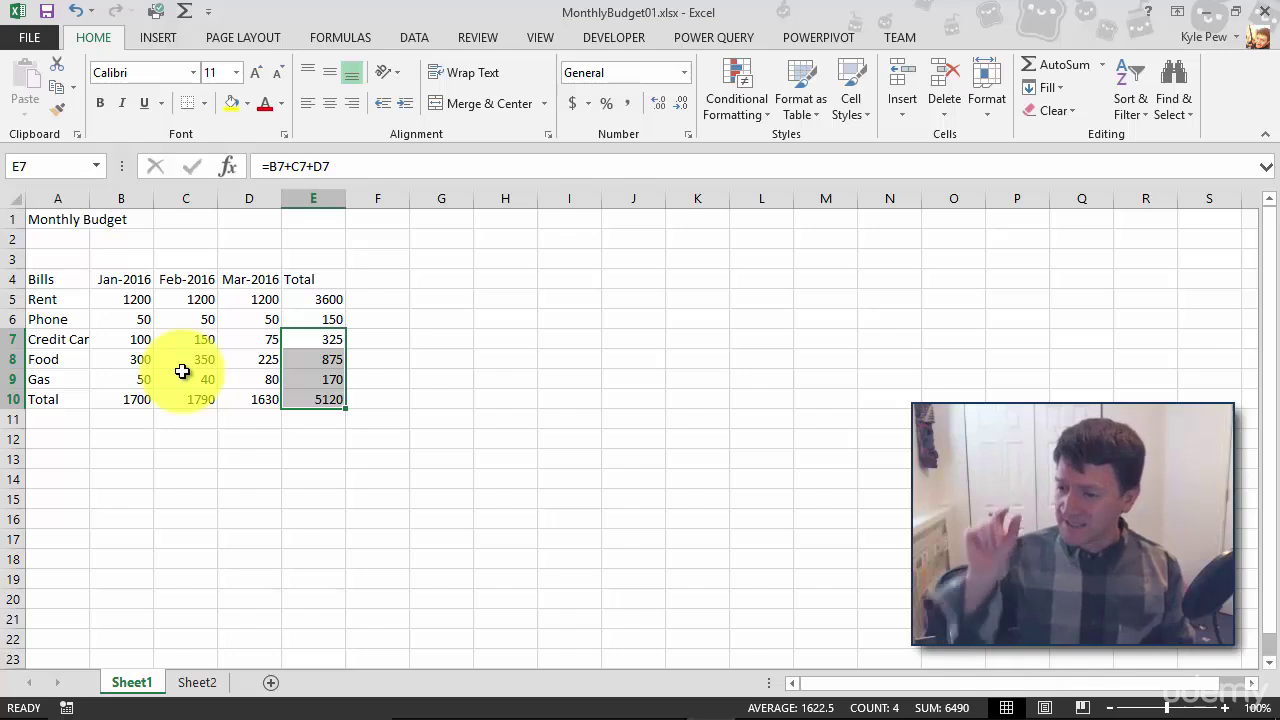
Step: Add the column heading Percent in F4, beside the Total heading
click(358, 279)
mouse_move(280, 712)
text(Percent)
key(Return)
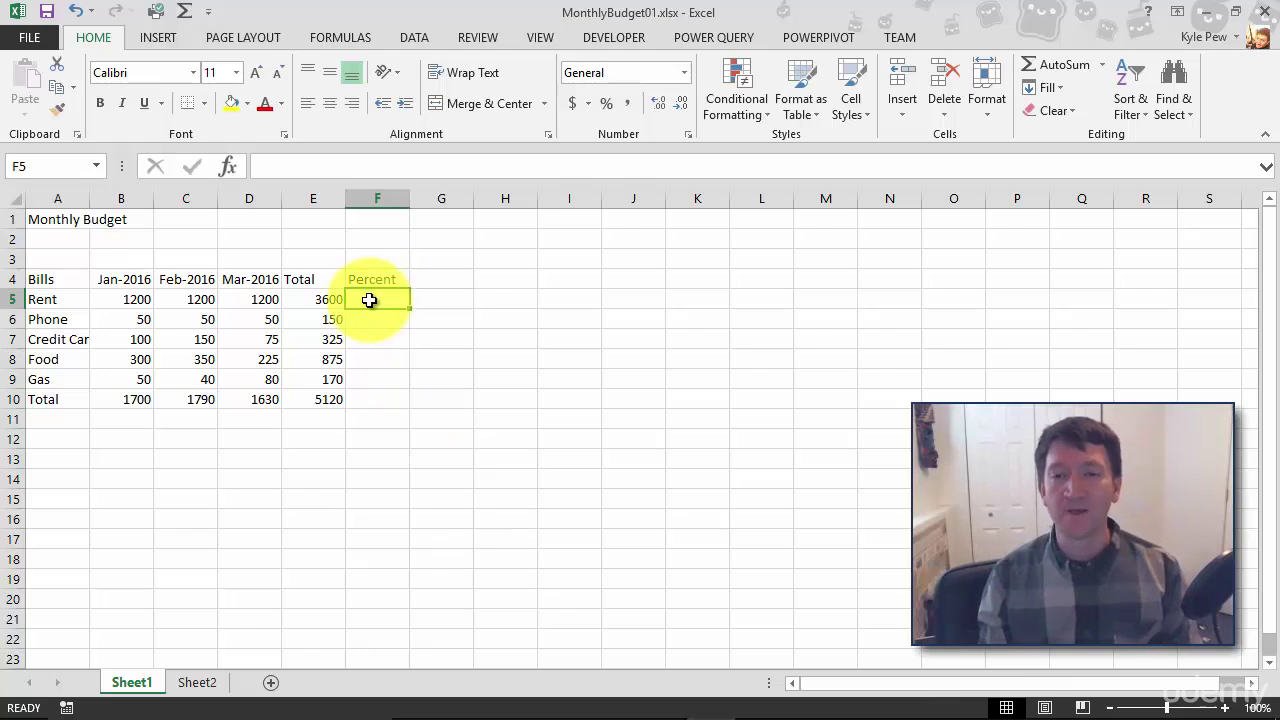
Step: Enter the formula =e5/e10 in F5 for Rent's share of the grand total and check its references
mouse_move(330, 705)
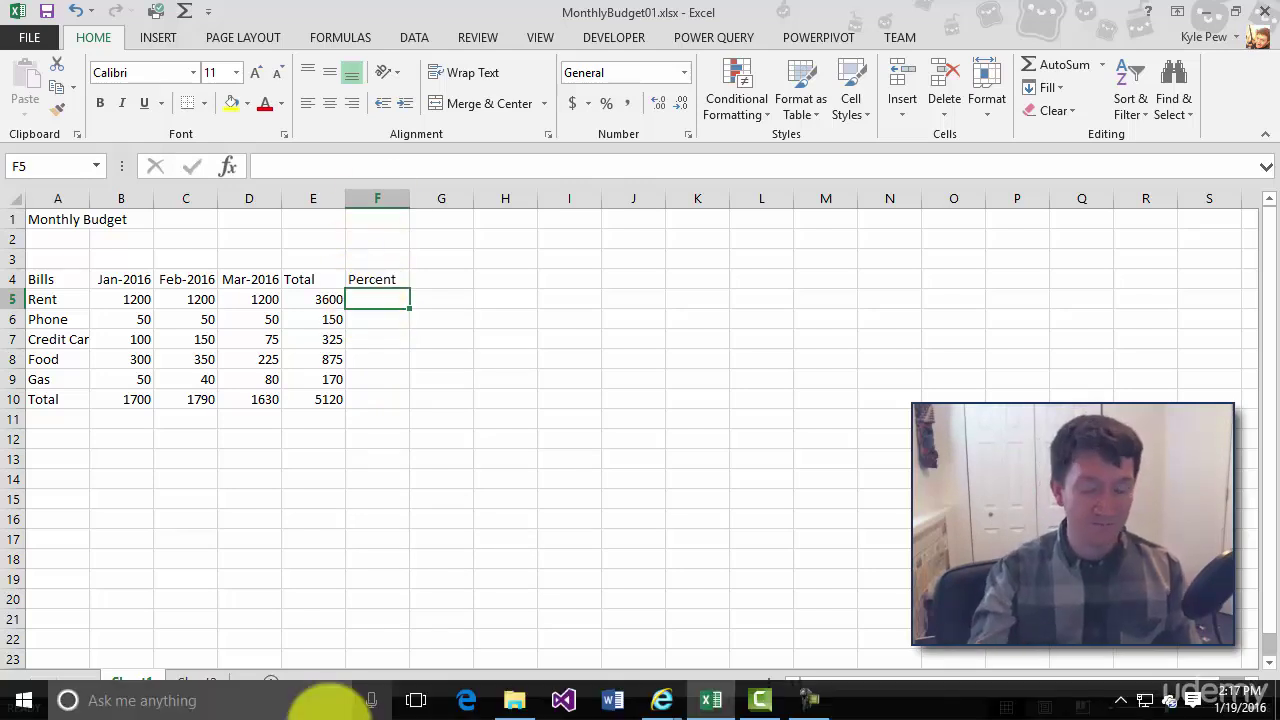
text(=)
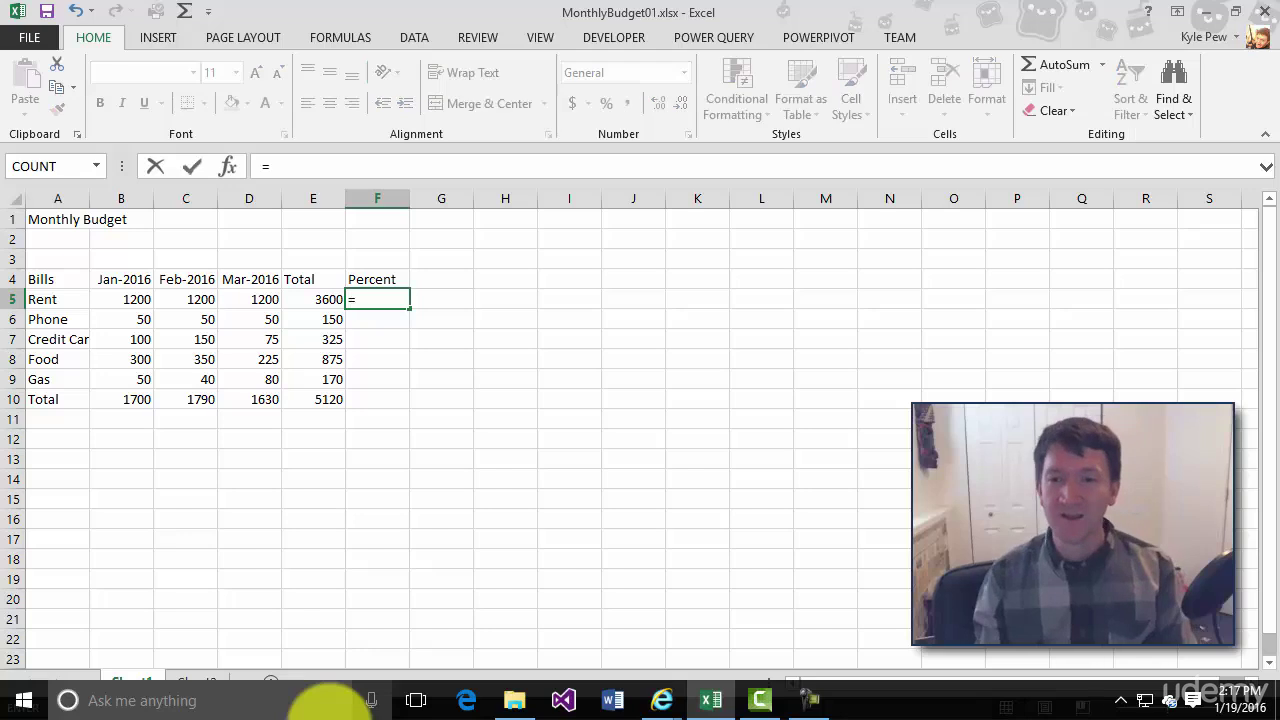
text(e5)
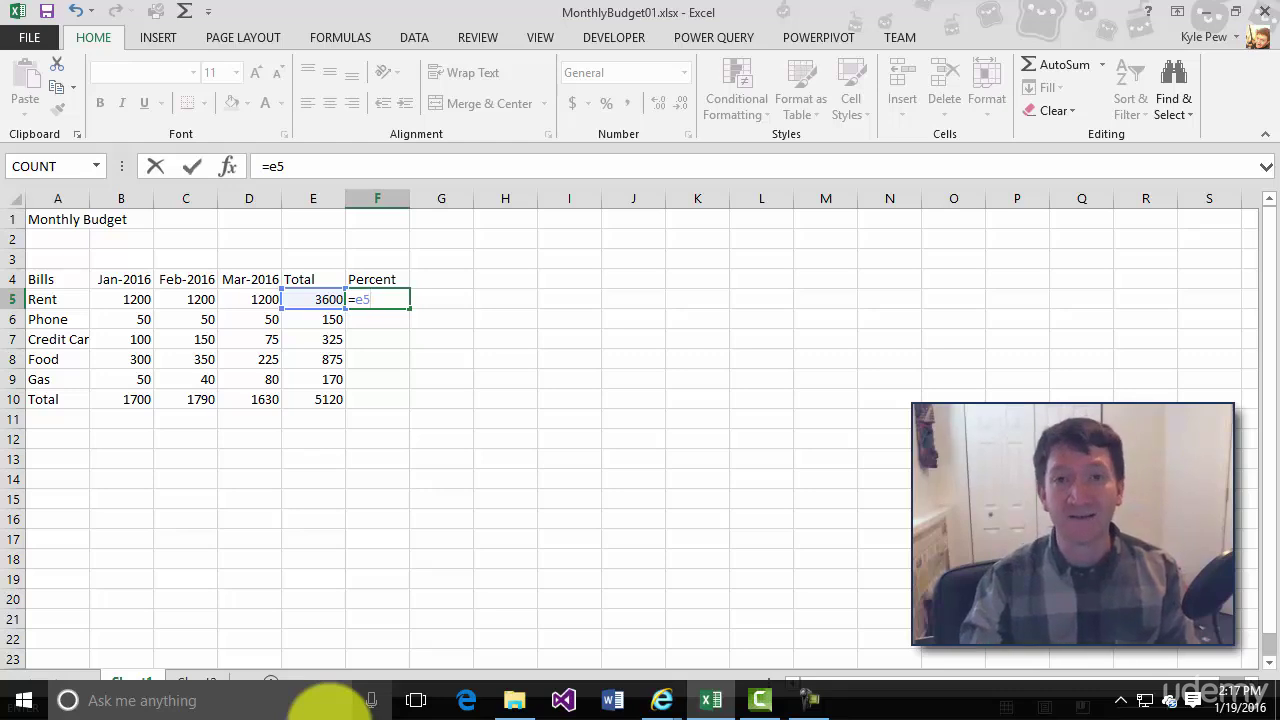
text(/)
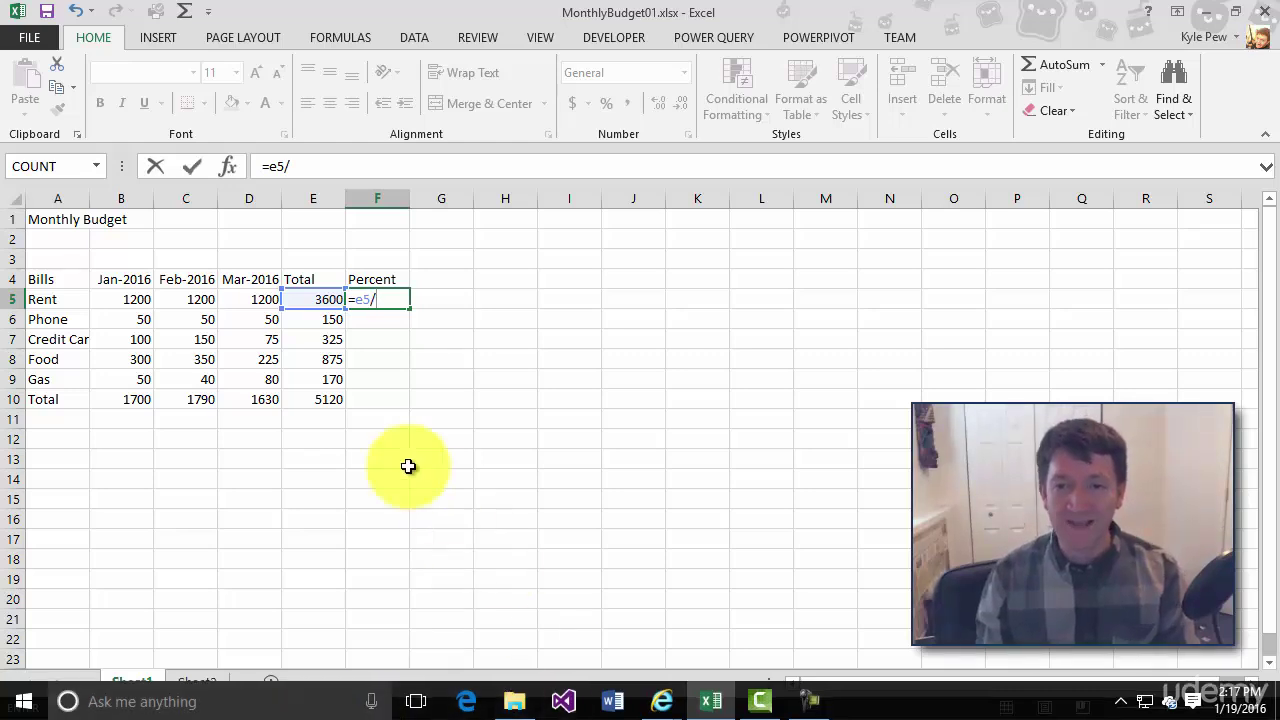
text(e10)
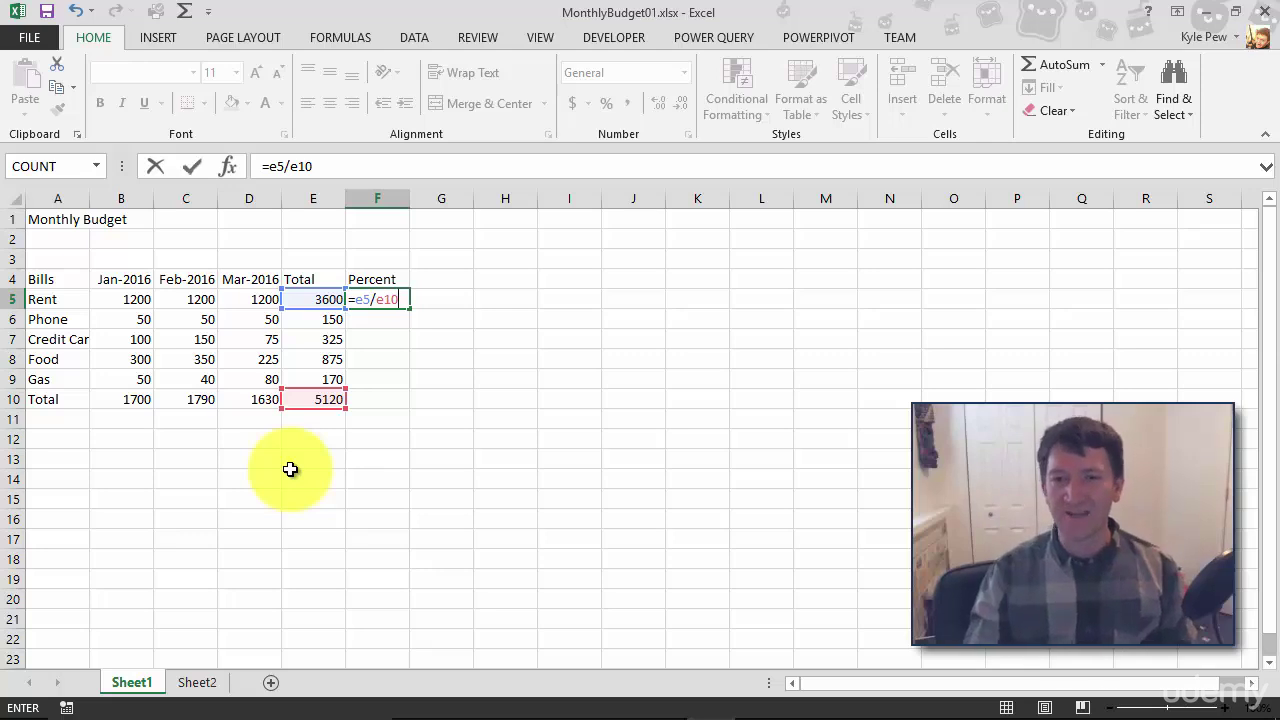
key(Return)
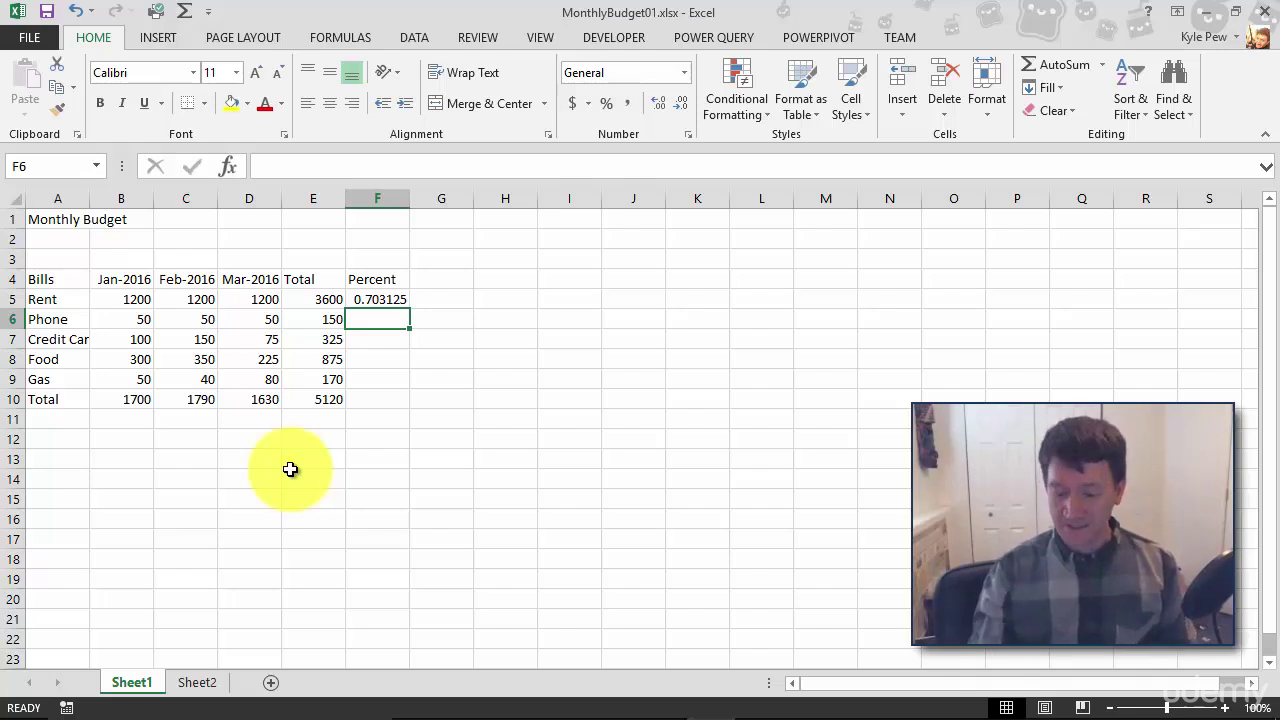
key(Up)
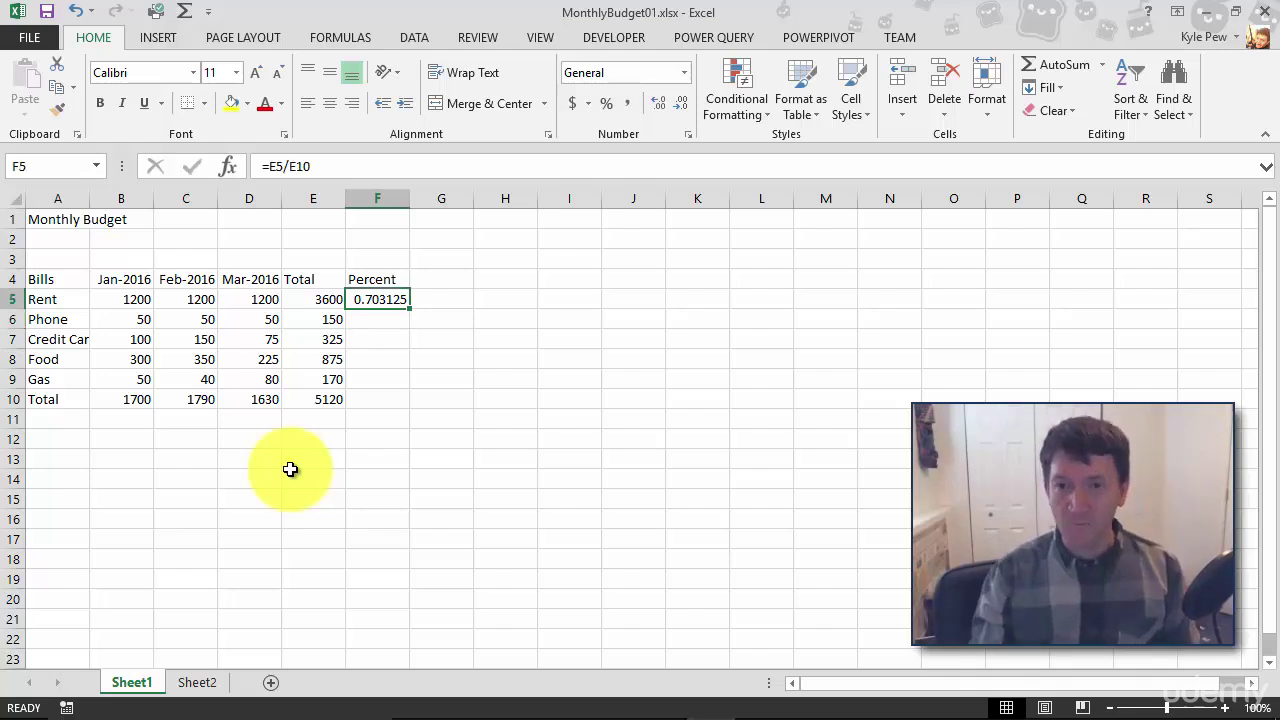
double_click(390, 299)
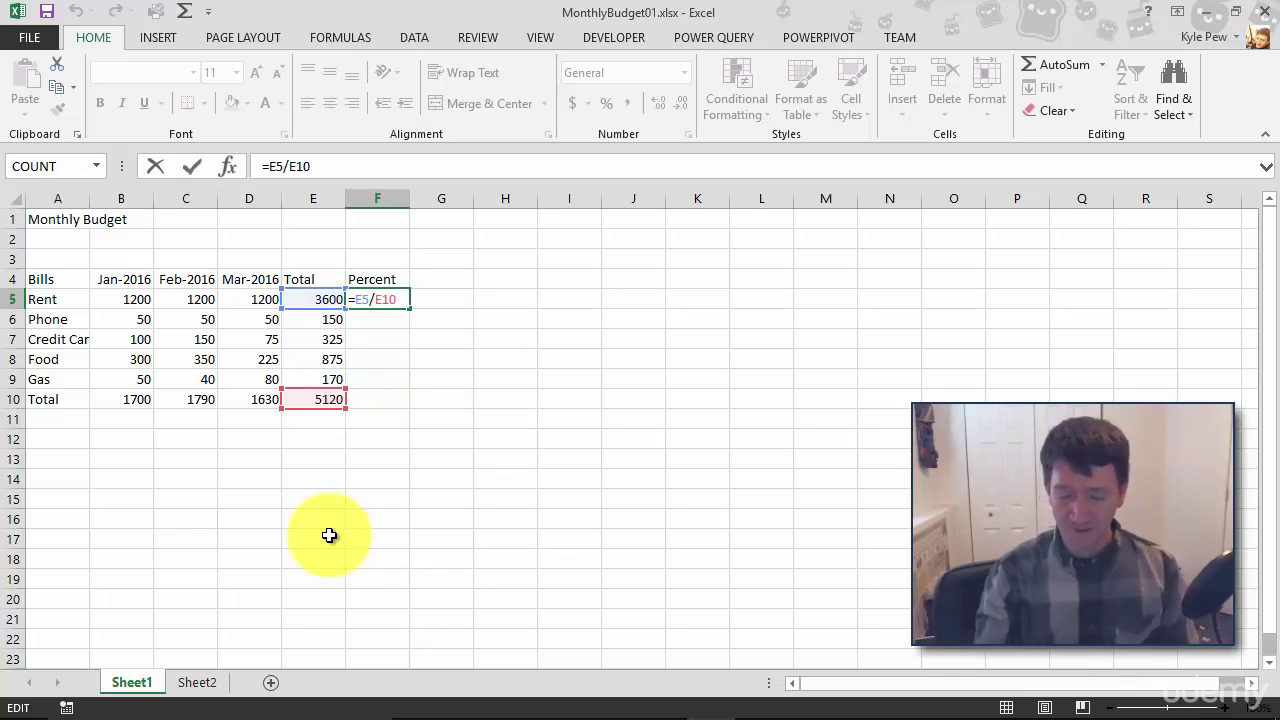
key(Return)
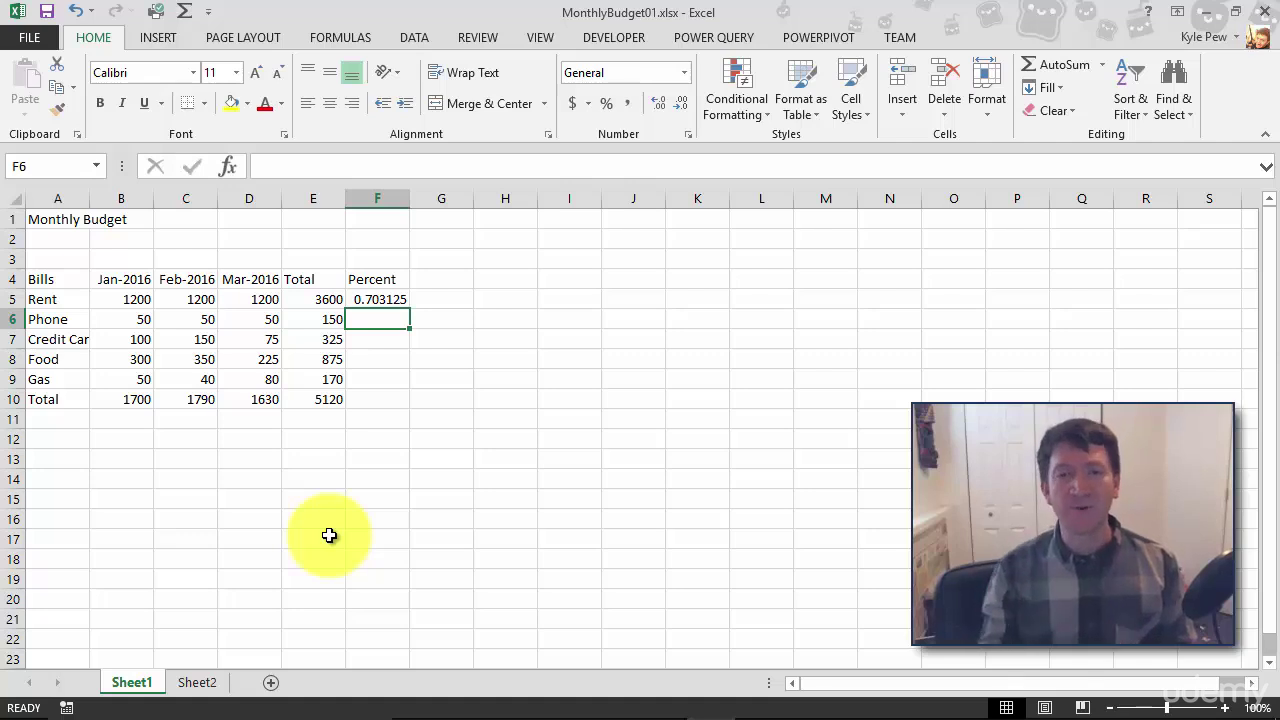
Step: Try to copy the Rent percent formula from F5 into F6:F9
click(381, 299)
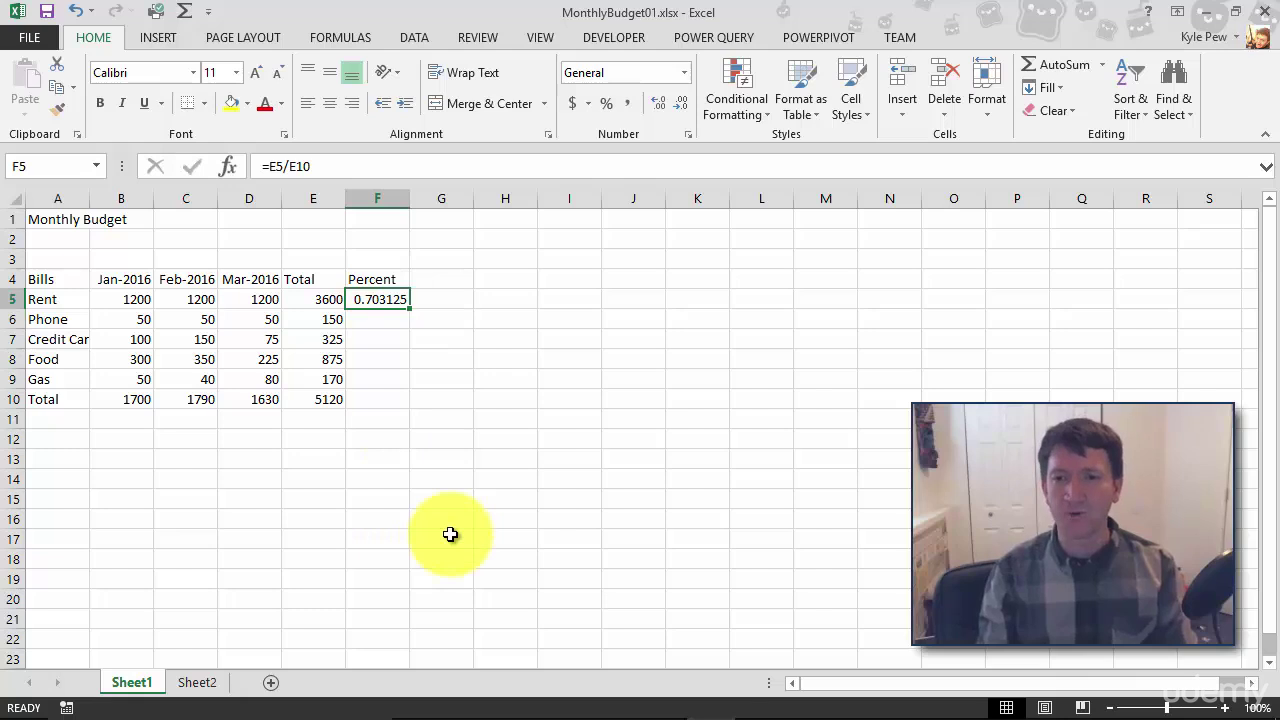
key(ctrl+c)
drag(377, 322, 377, 374)
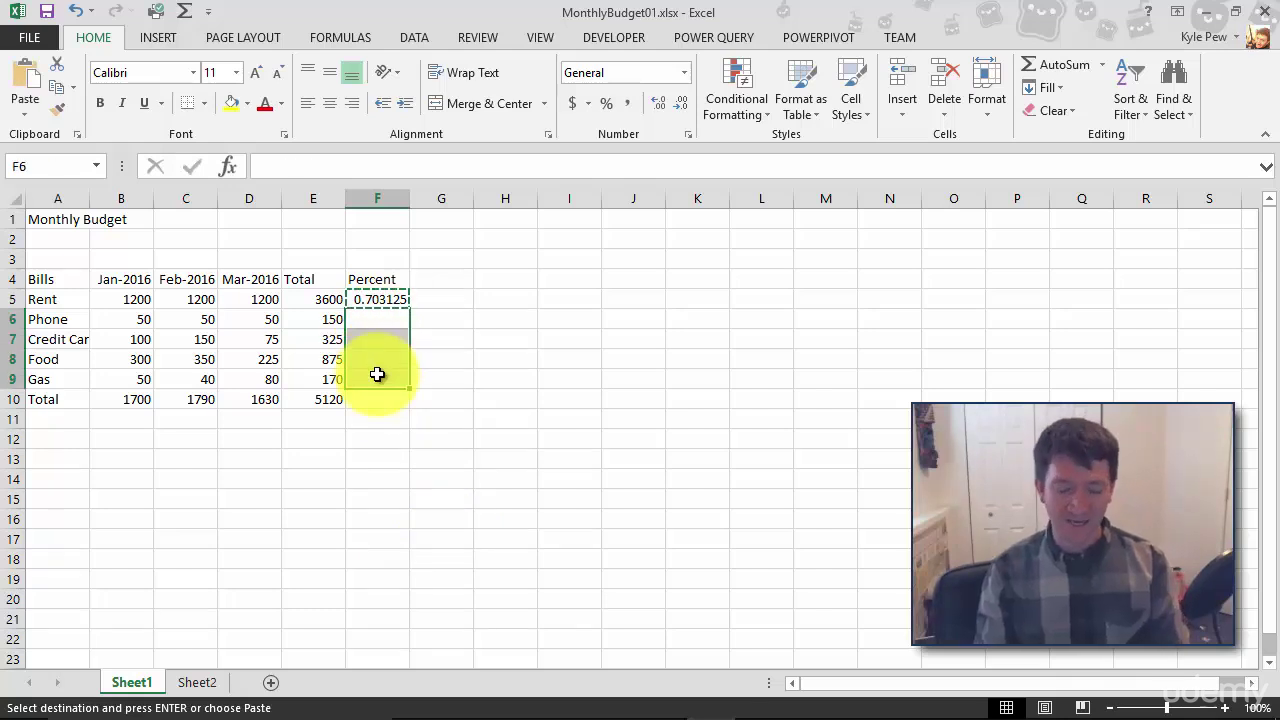
key(ctrl+v)
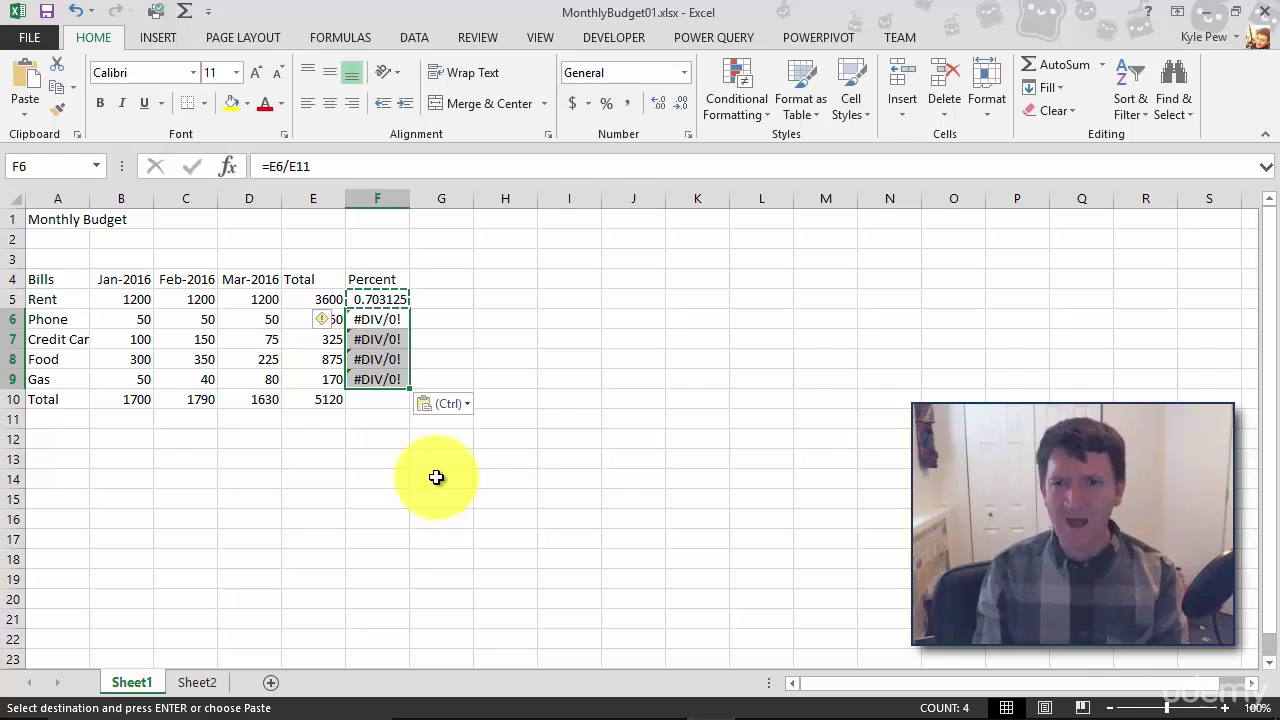
key(Escape)
Step: Examine which cells the copied percent formulas in F6 and F7 refer to
click(374, 322)
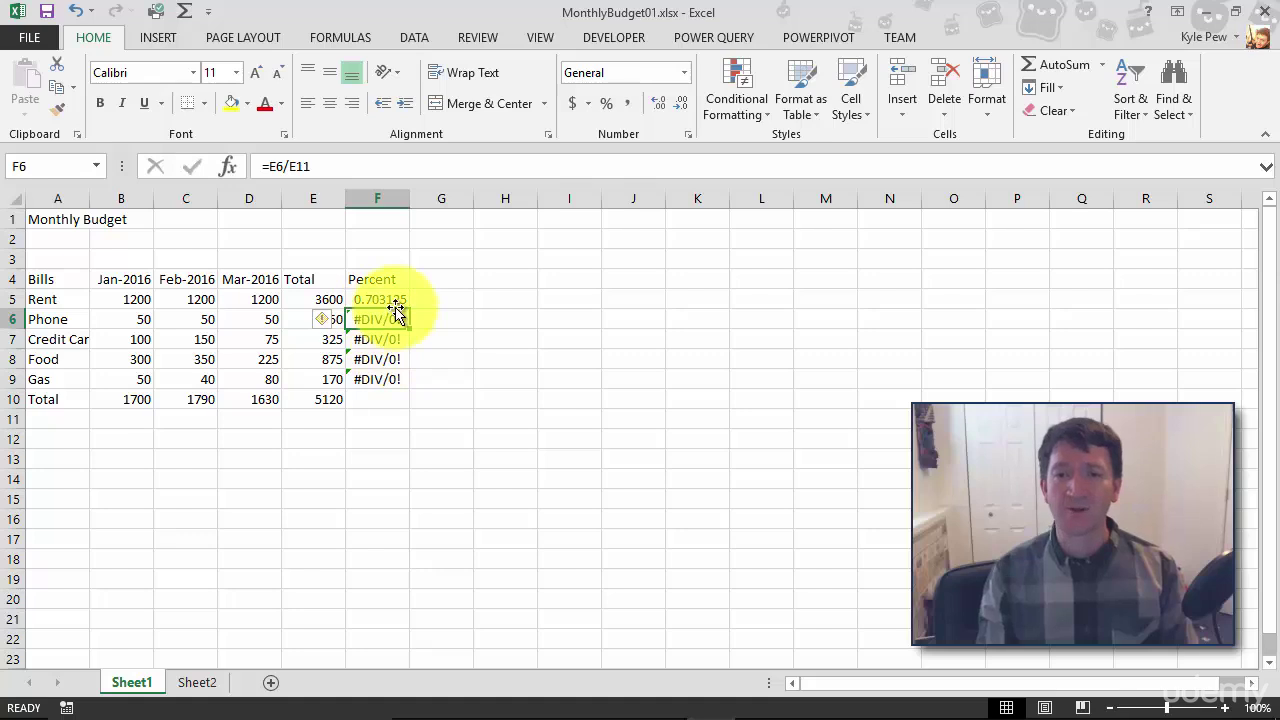
double_click(402, 317)
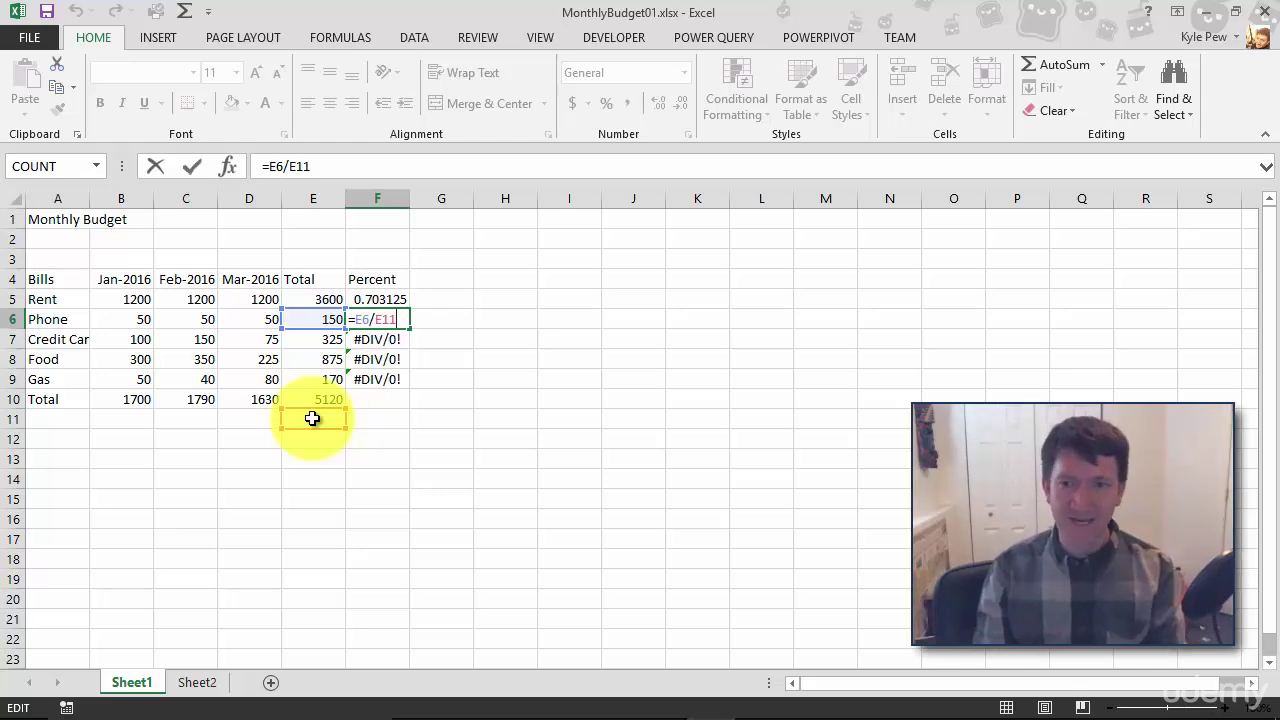
key(ctrl+Return)
double_click(378, 339)
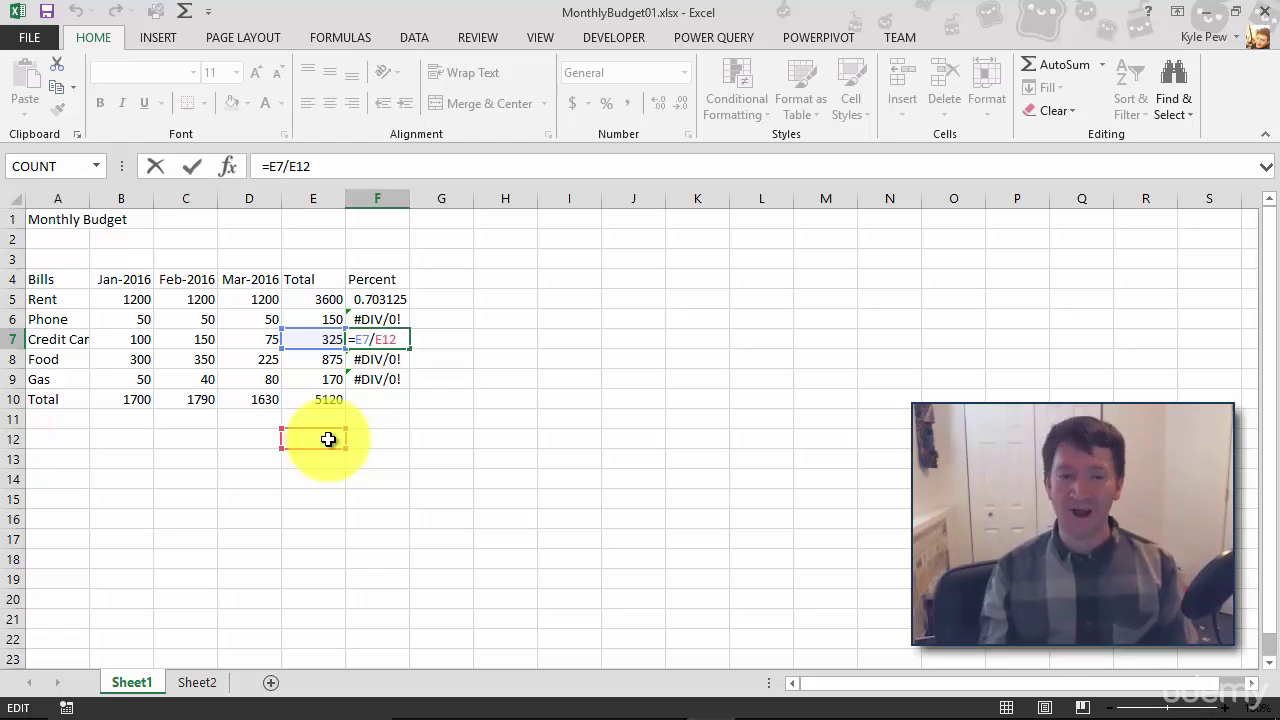
key(ctrl+Return)
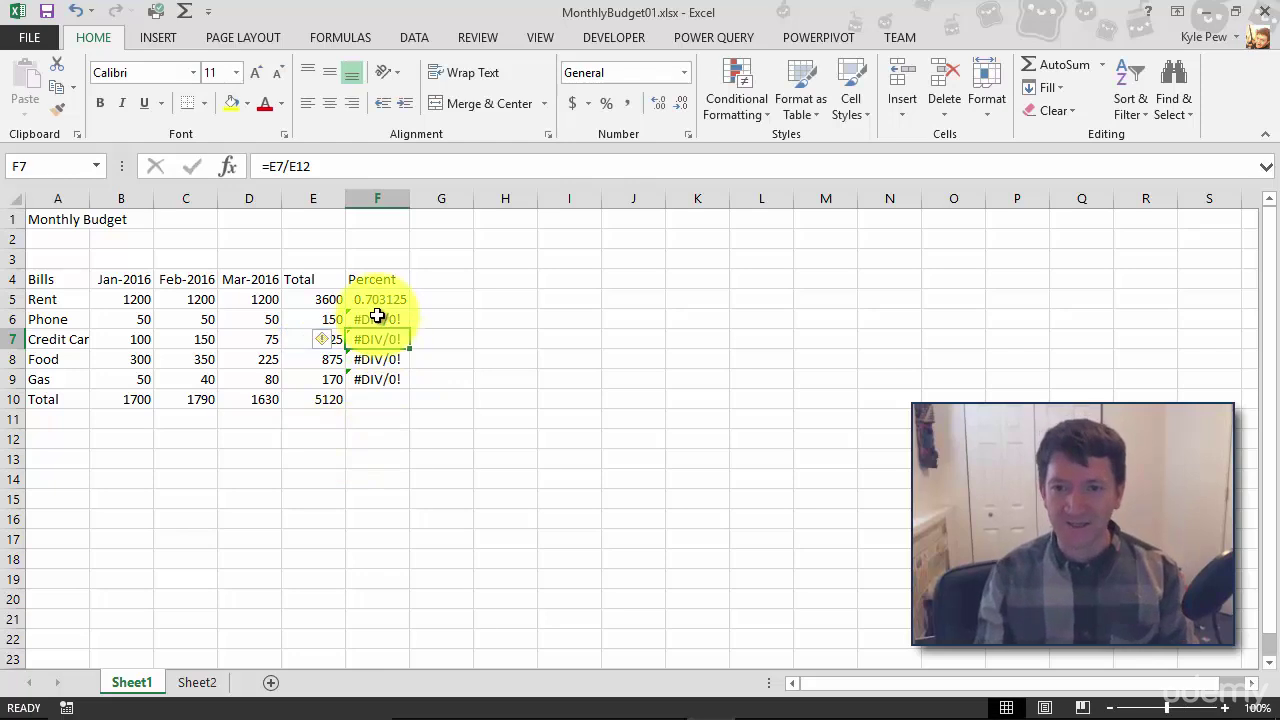
Step: Clear the copied percent formulas from F6:F9
drag(377, 319, 372, 373)
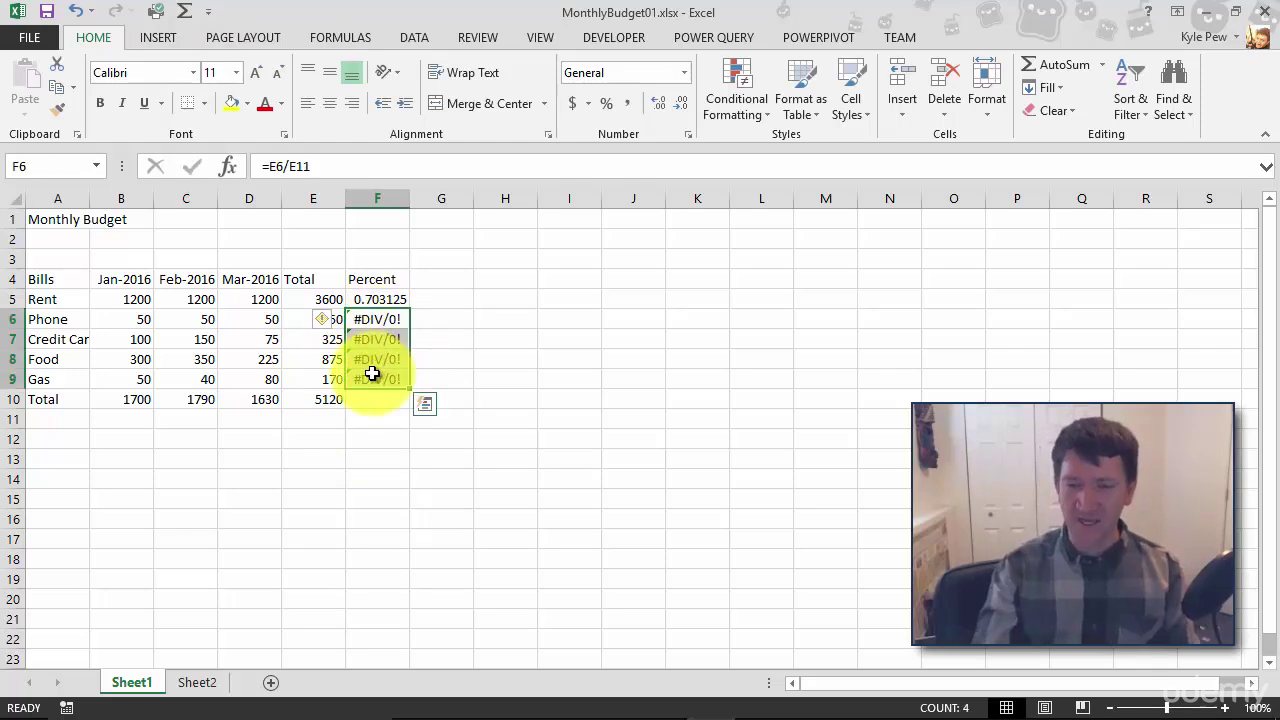
key(Delete)
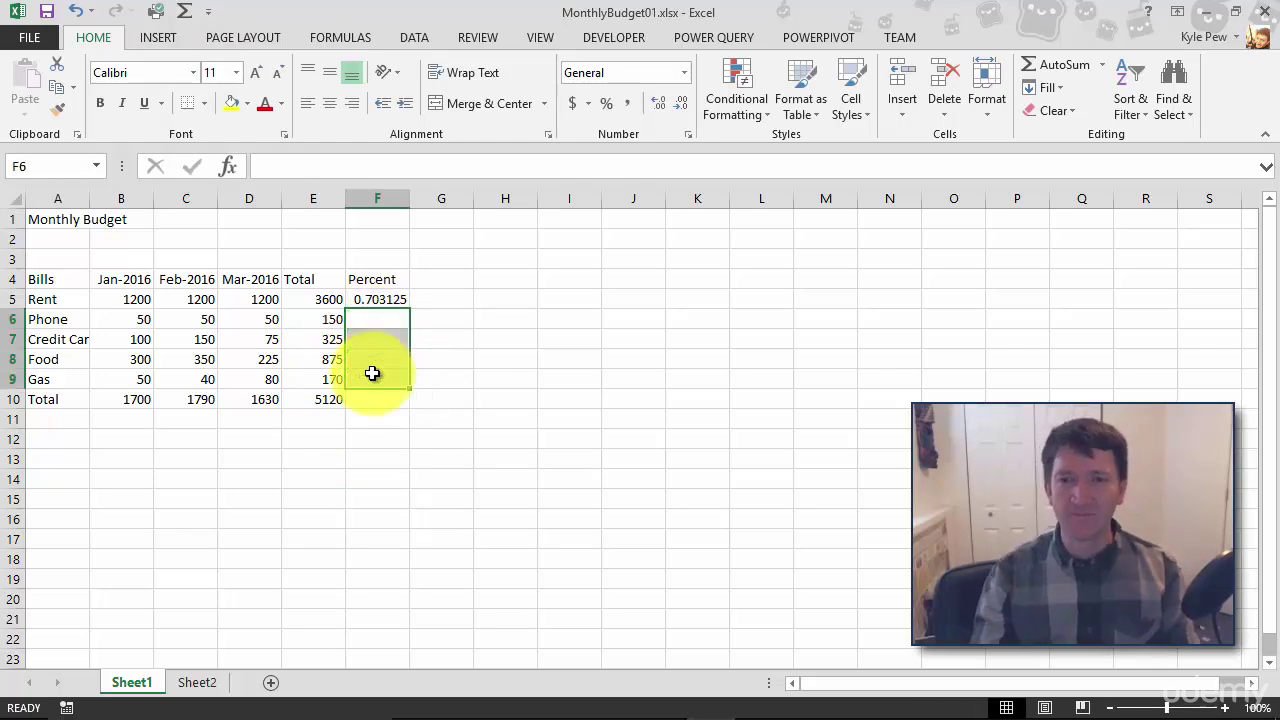
Step: Make the grand total reference in Rent's percent formula in F5 absolute so it reads =E5/$E$10
double_click(374, 302)
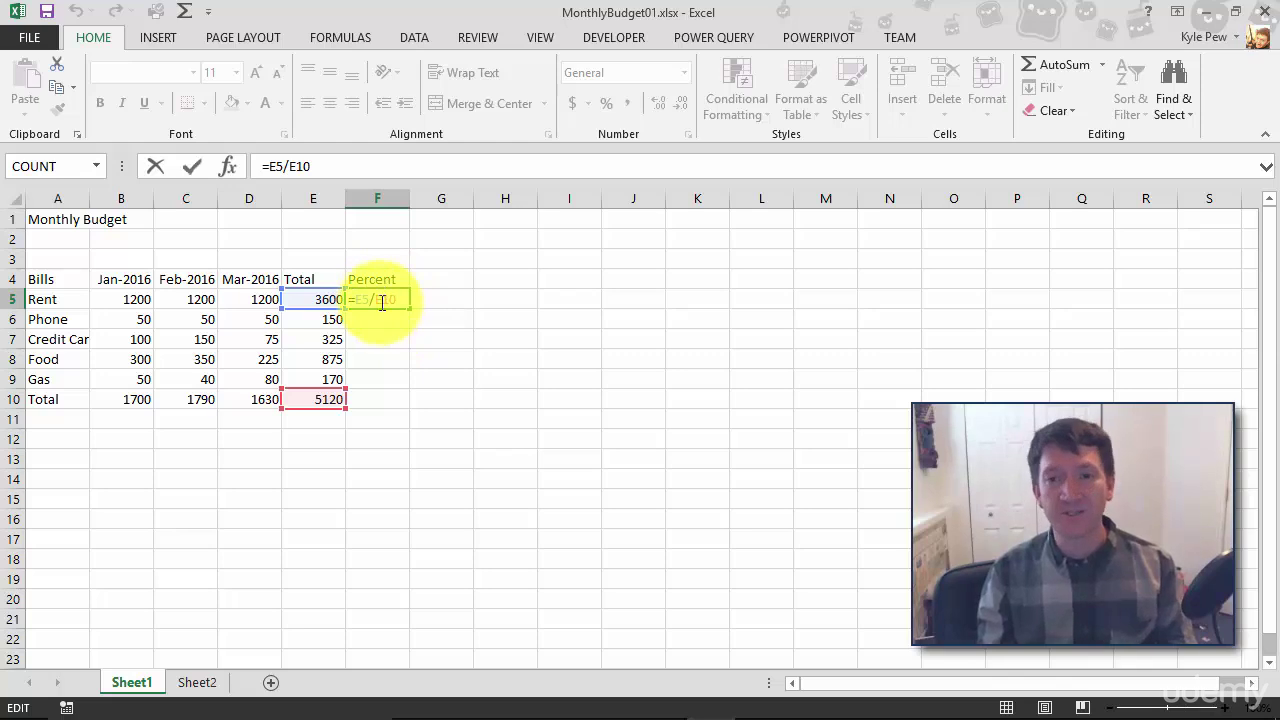
text($)
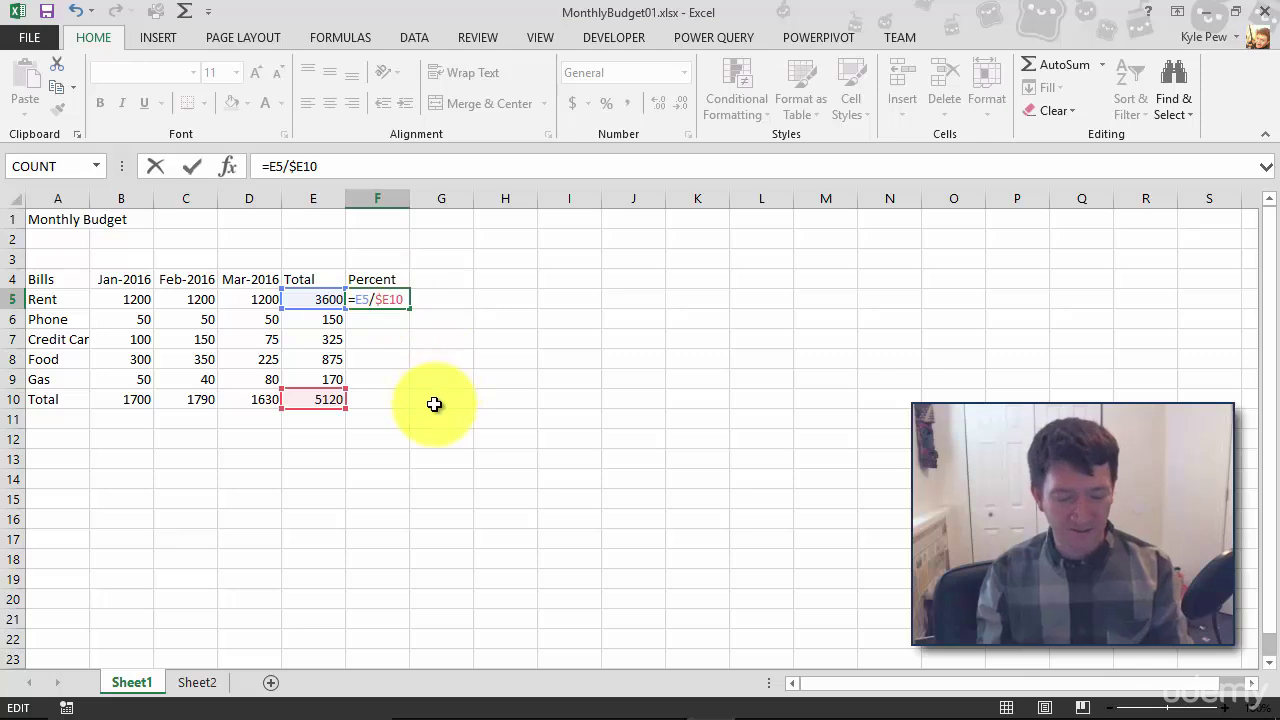
key(Right)
text($)
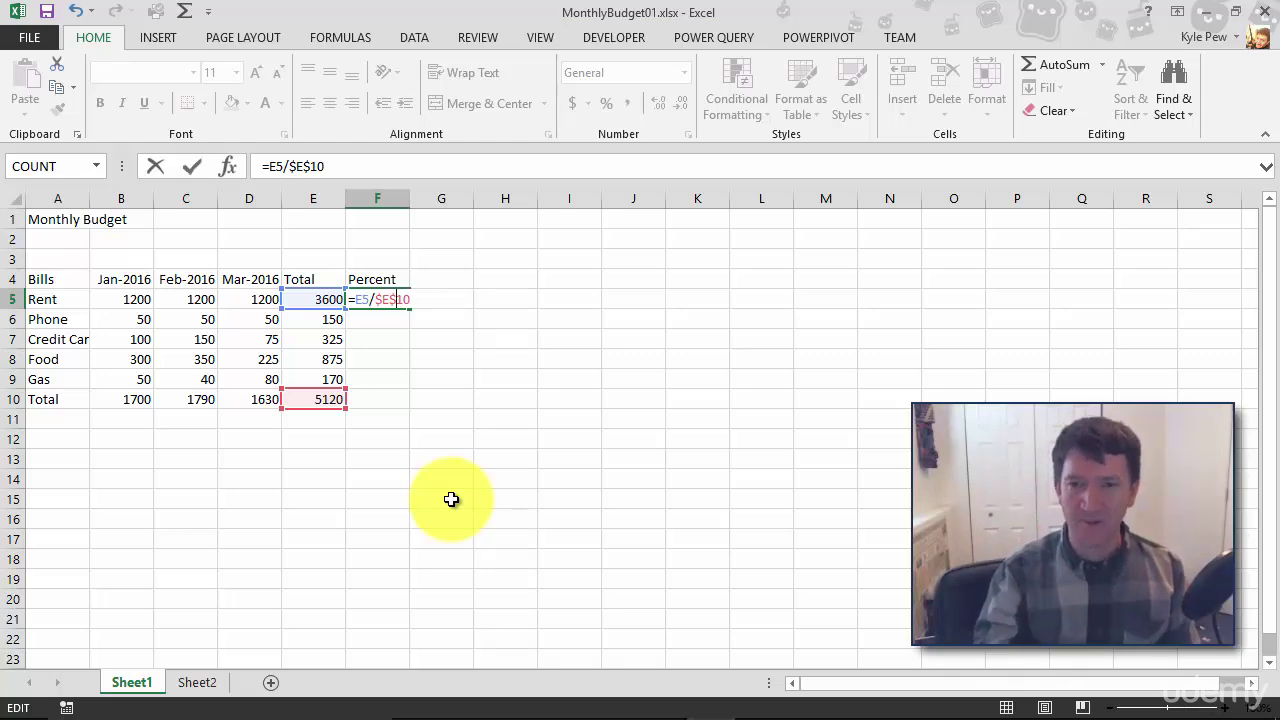
key(Return)
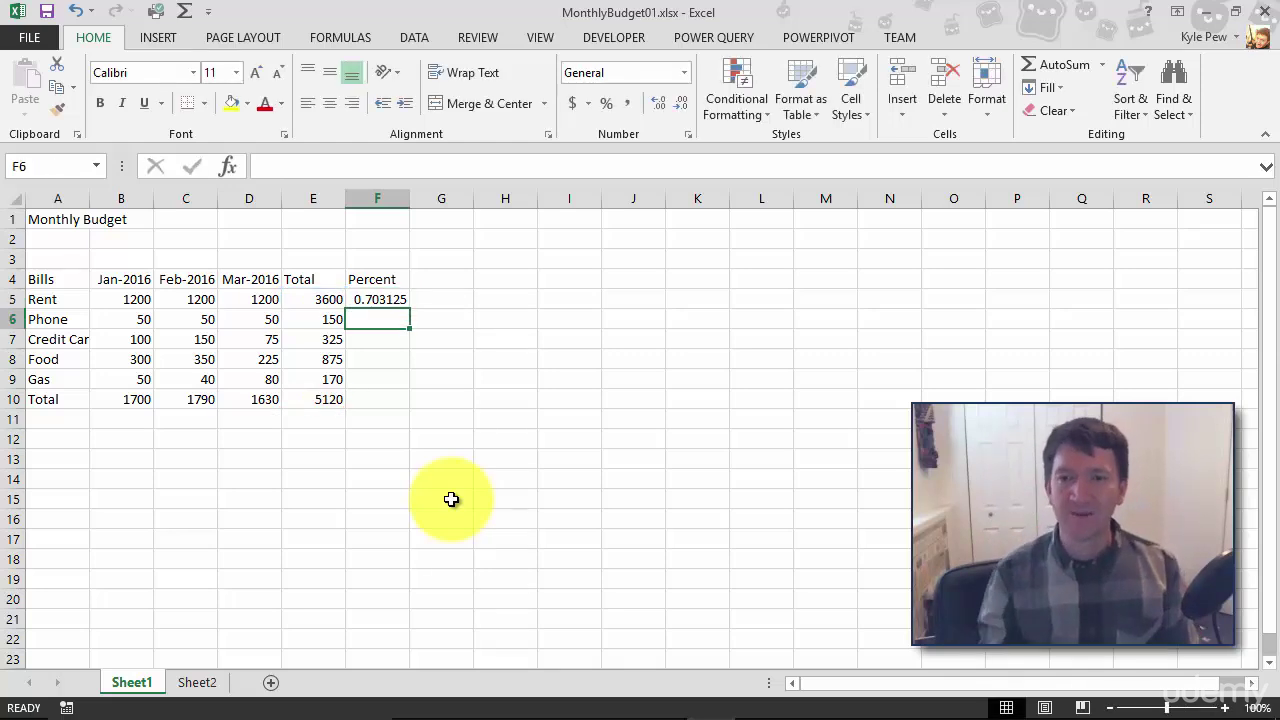
Step: Copy the Rent percent formula from F5 into F6:F9 for the remaining bills
click(378, 302)
key(ctrl+c)
drag(376, 318, 365, 384)
key(ctrl+v)
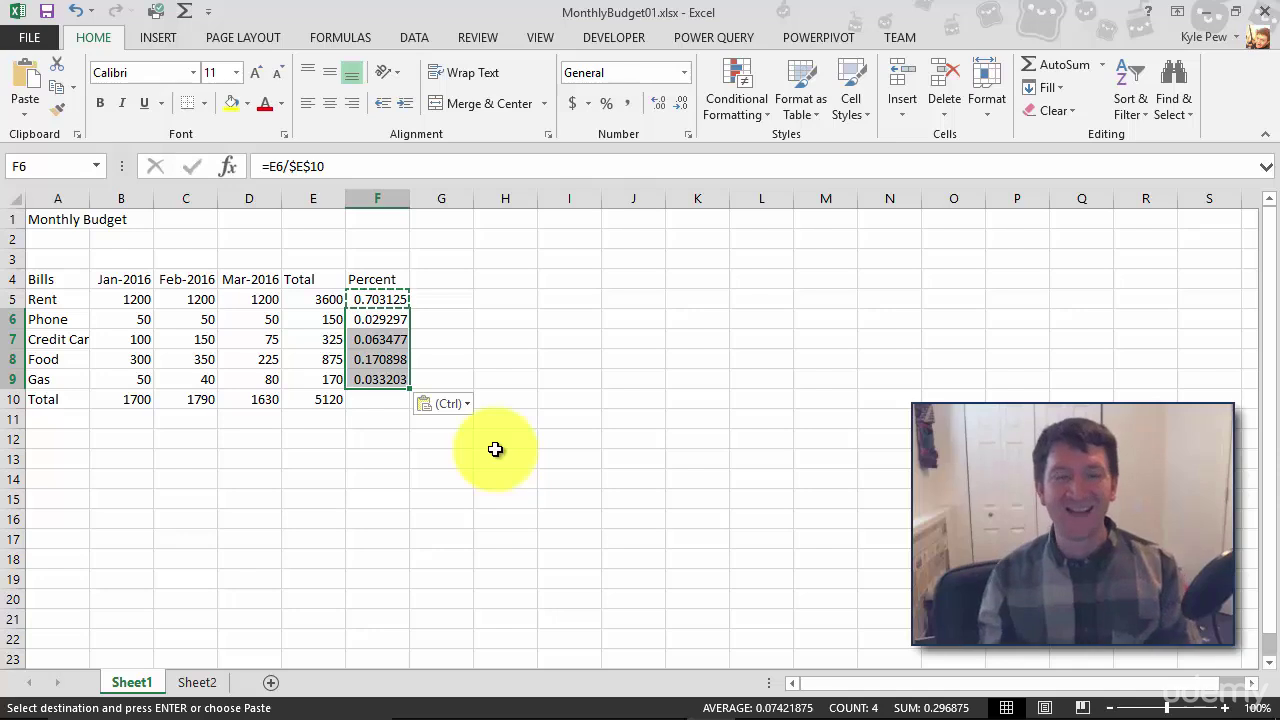
Step: Examine which cells the copied percent formulas in F6, F7 and F8 refer to
double_click(393, 320)
key(Escape)
double_click(398, 340)
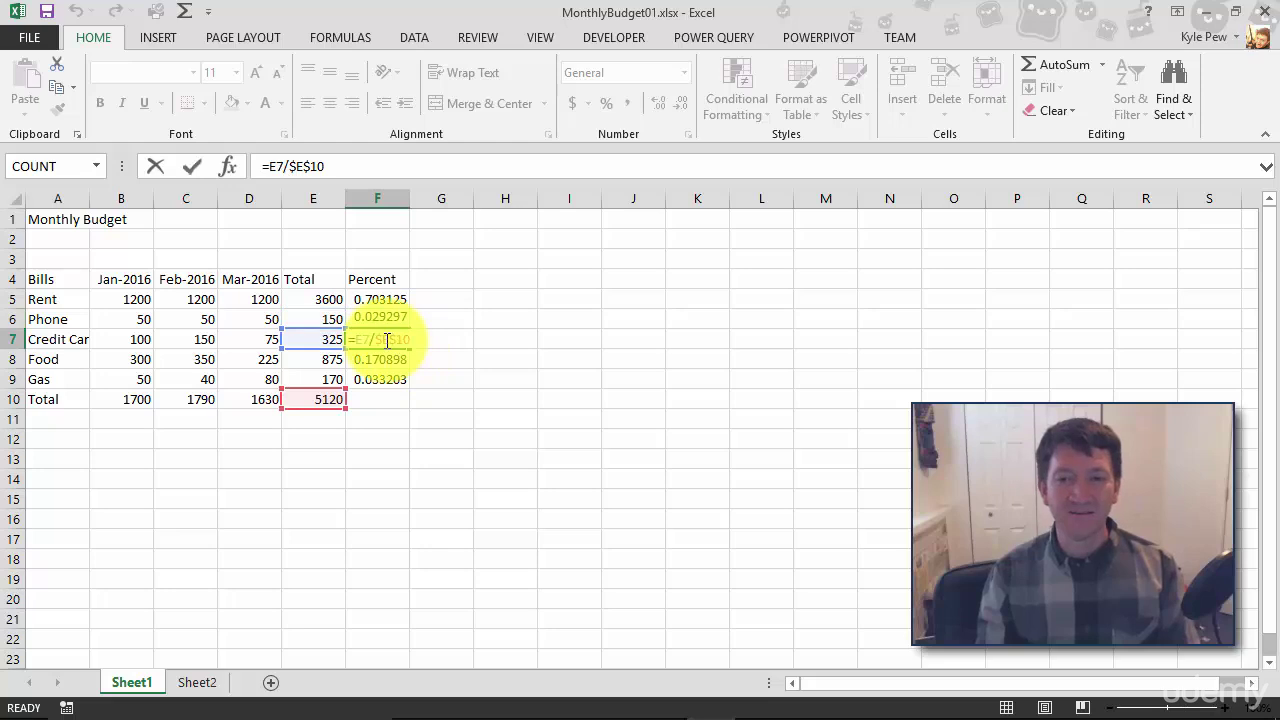
key(Escape)
double_click(390, 360)
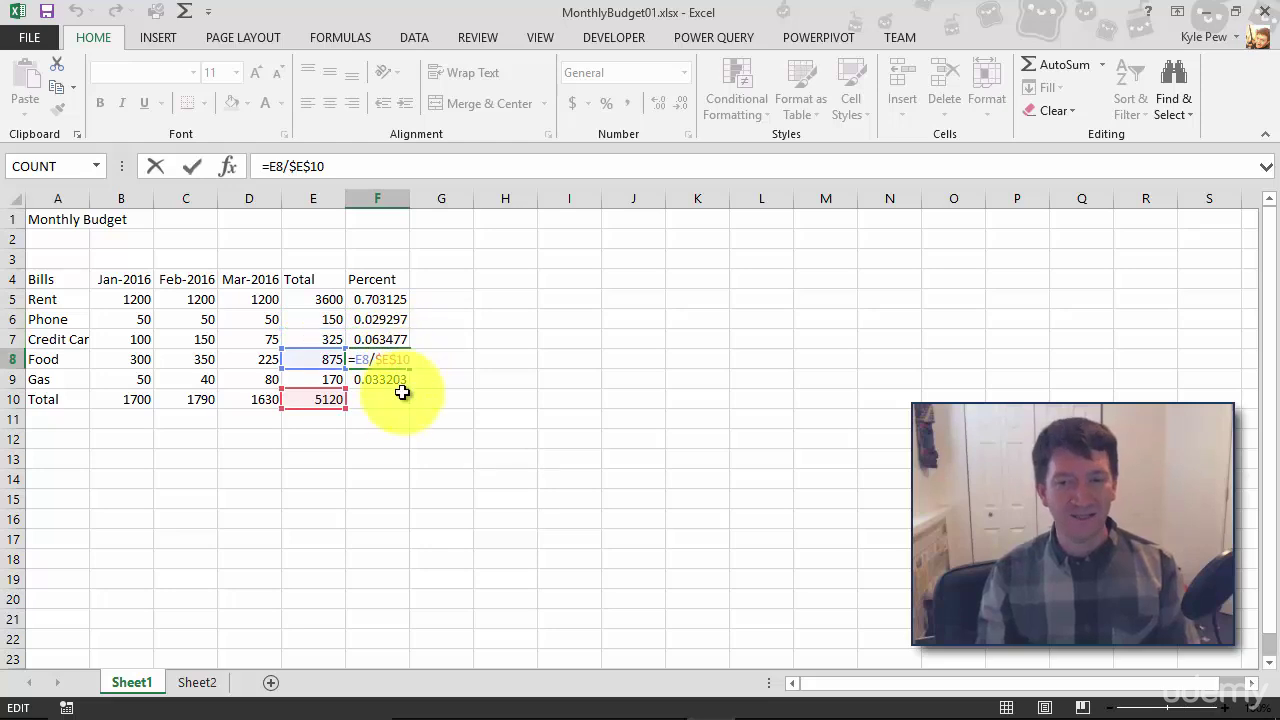